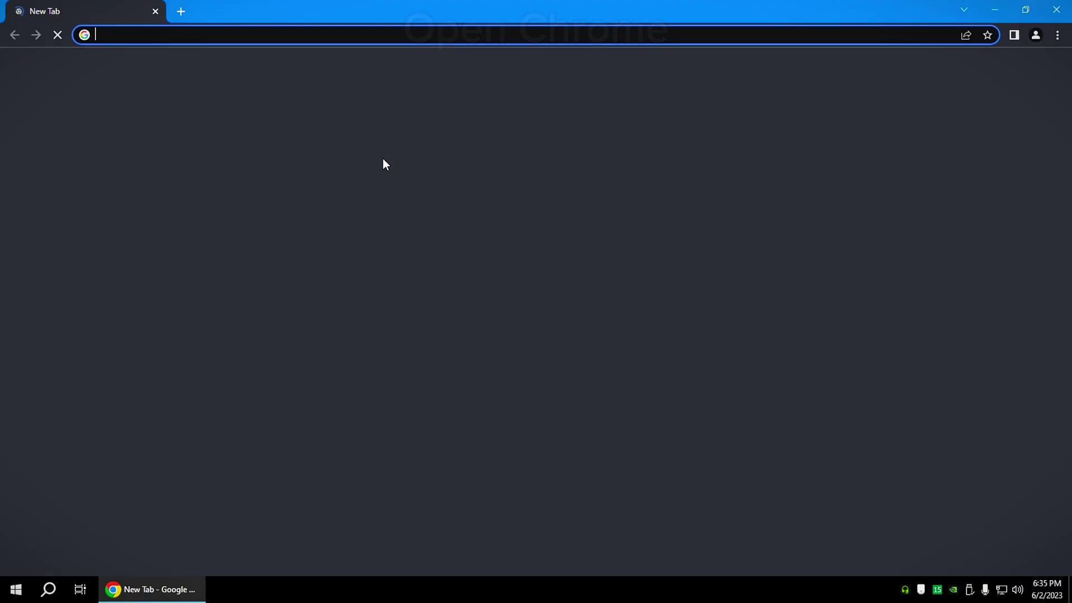
Search the web for "custom resolution utility" and open the ToastyX Custom Resolution Utility (CRU) page on monitortests.com
text(custom resolution utility)
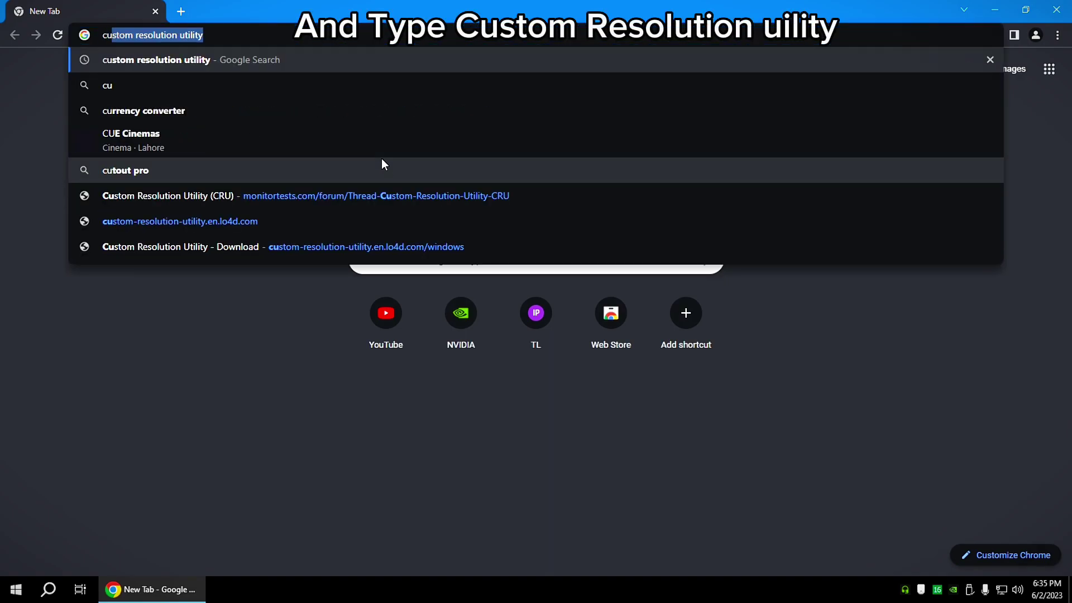
key(Return)
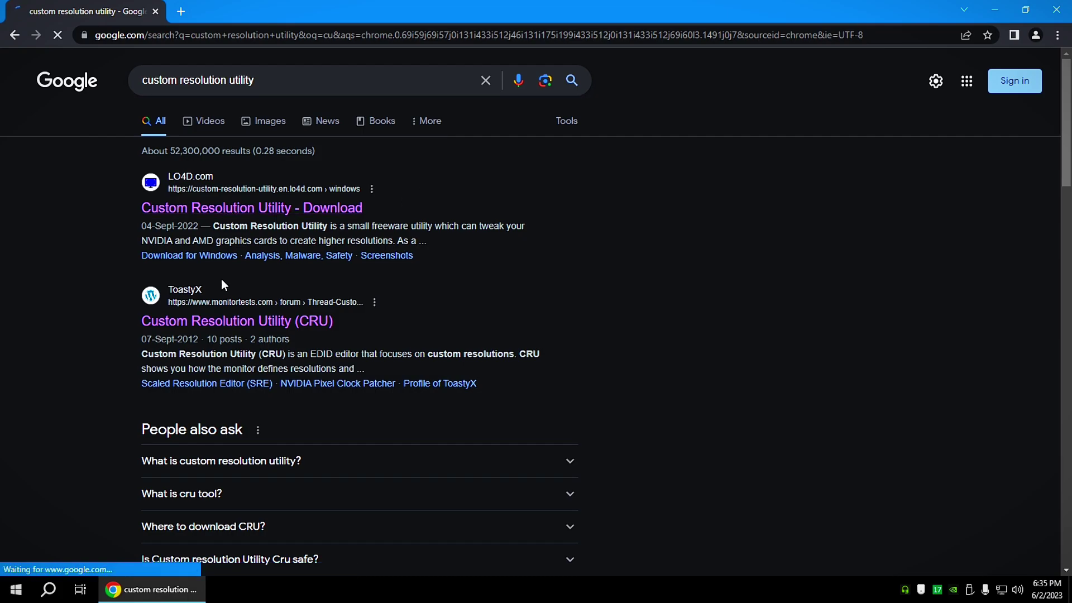
click(222, 329)
Download cru-1.5.1.zip from the older versions list on the CRU page and close the browser
scroll(211, 350, down, 20)
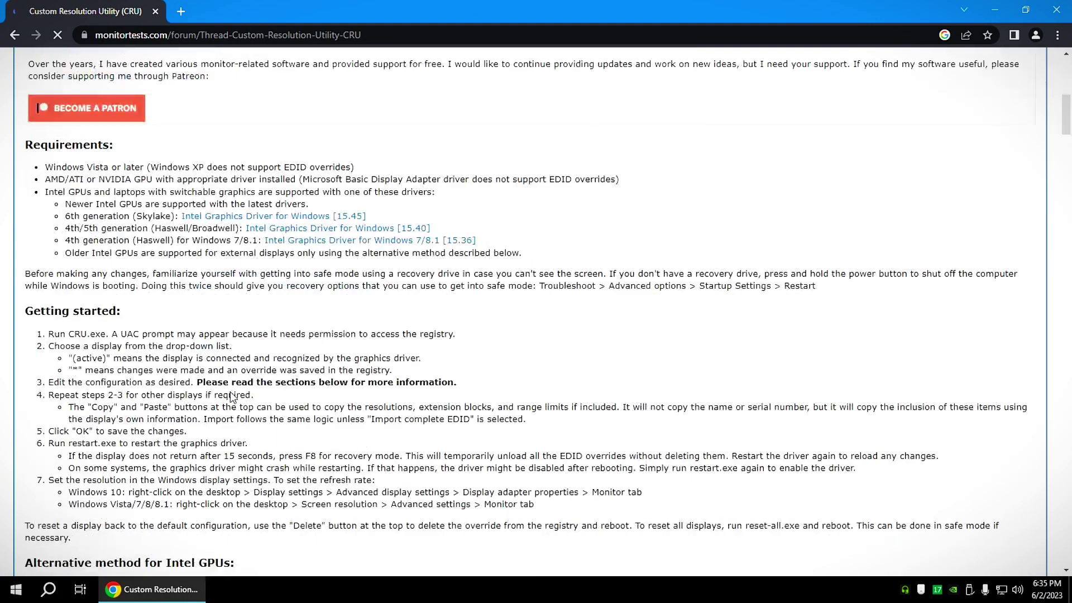
scroll(241, 443, down, 20)
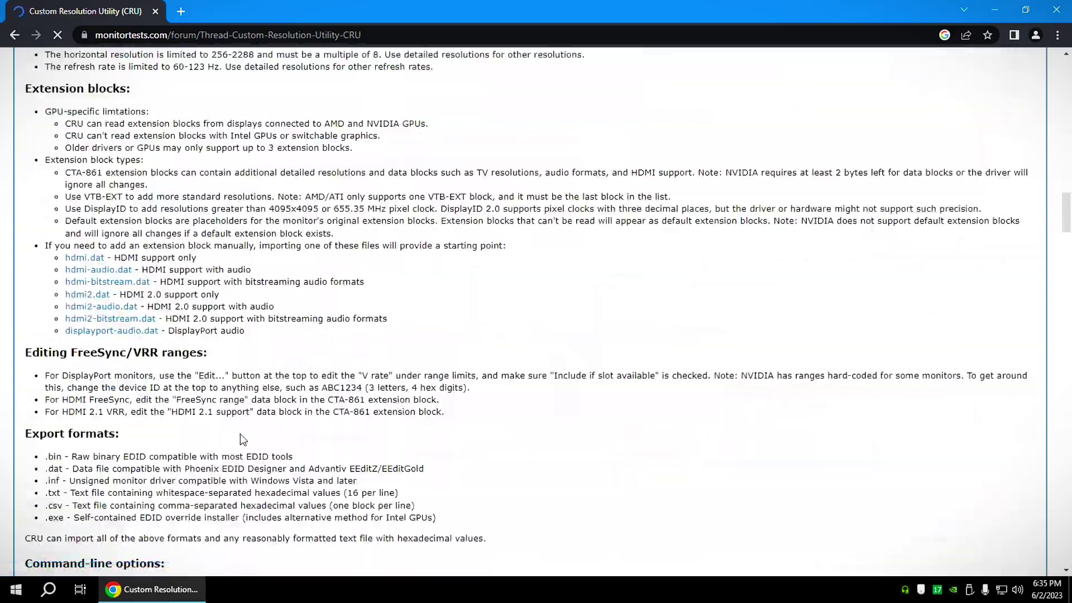
scroll(156, 309, down, 20)
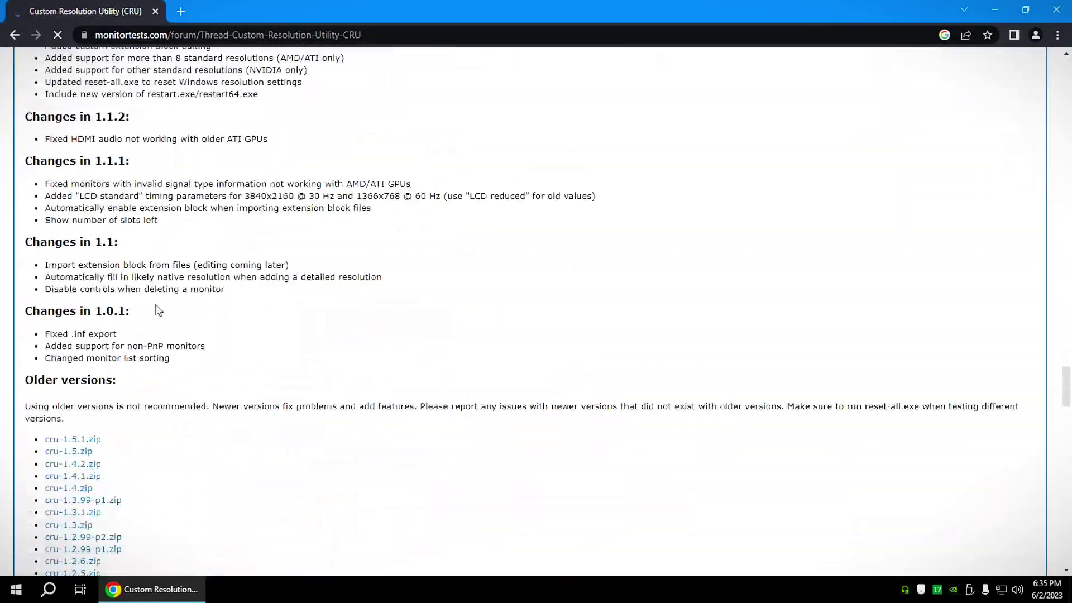
scroll(156, 311, up, 5)
click(98, 240)
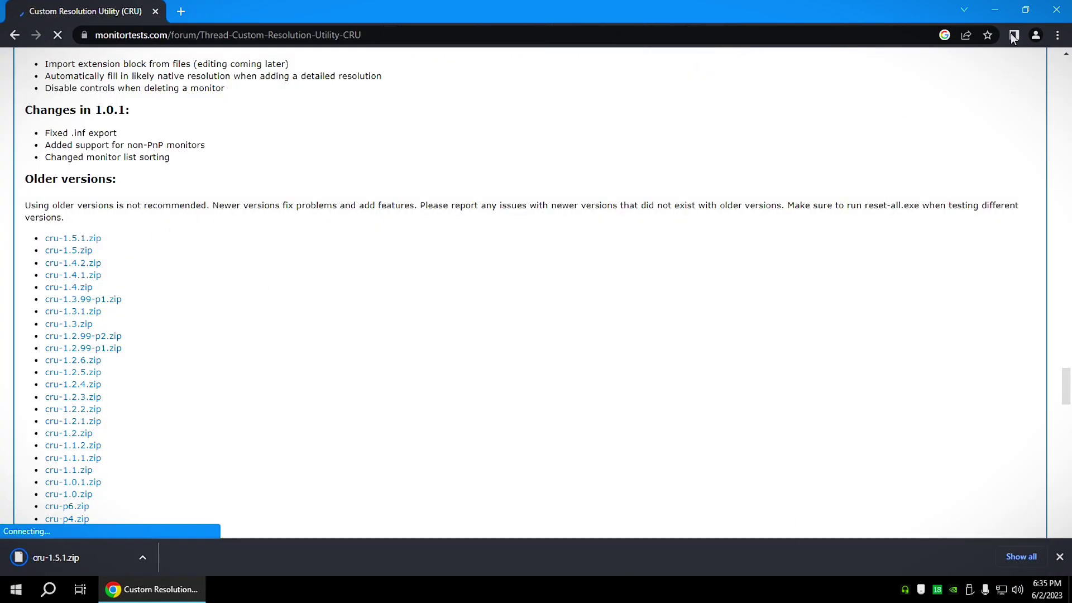
click(1055, 9)
click(659, 111)
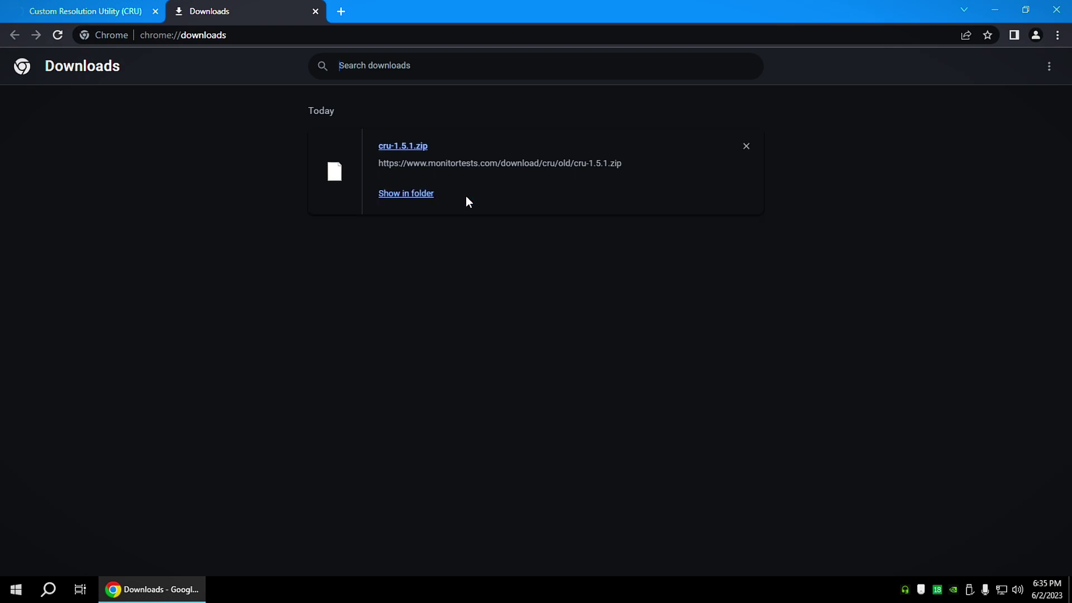
key(alt+F4)
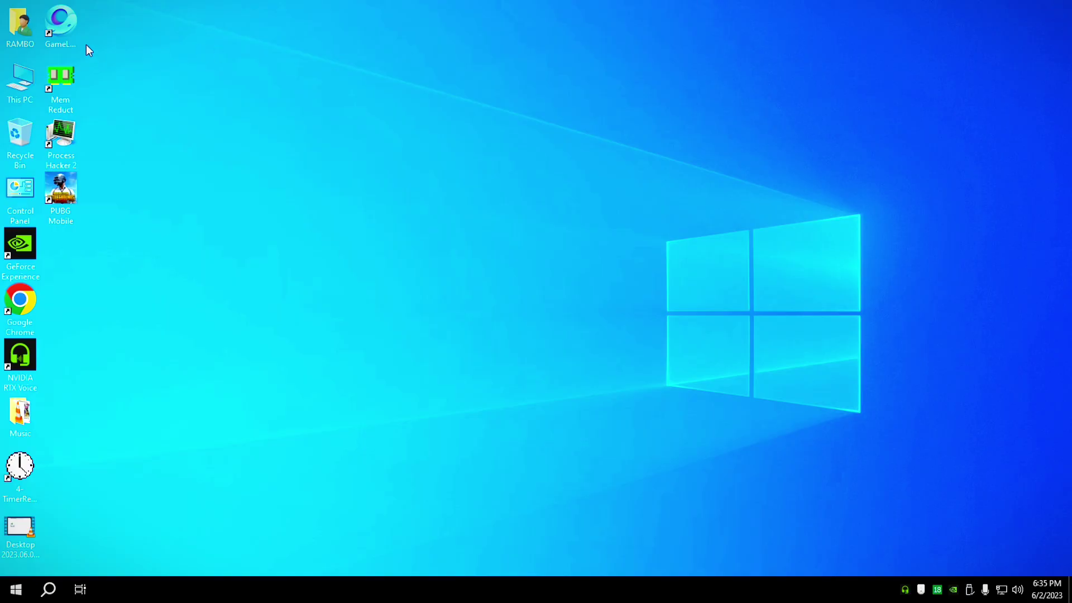
Extract cru-1.5.1.zip in the Downloads folder with 7-Zip and open the extracted cru-1.5.1 folder
double_click(15, 82)
click(54, 147)
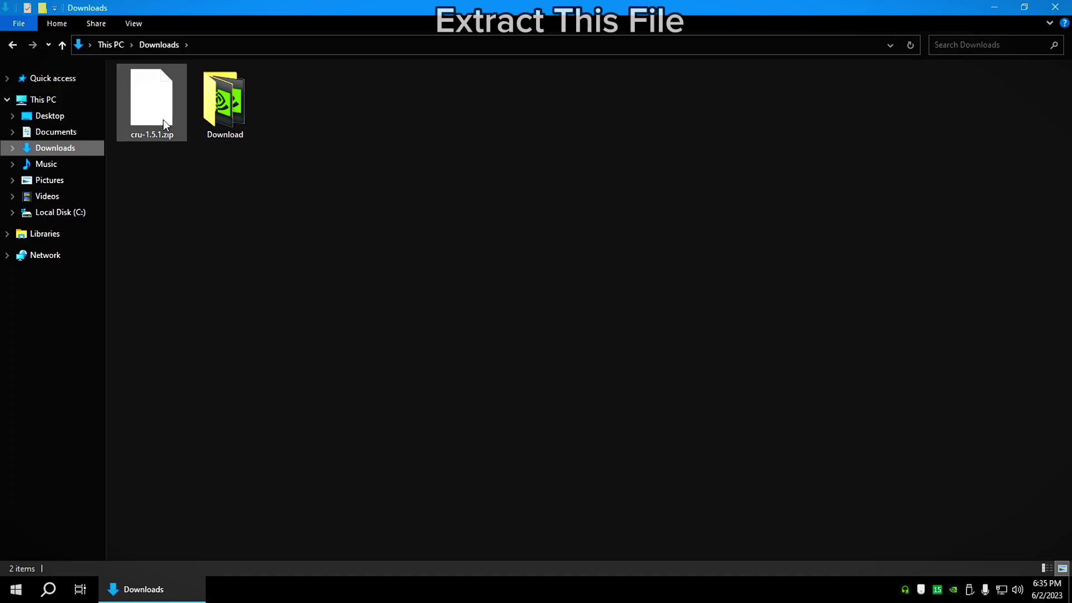
right_click(171, 104)
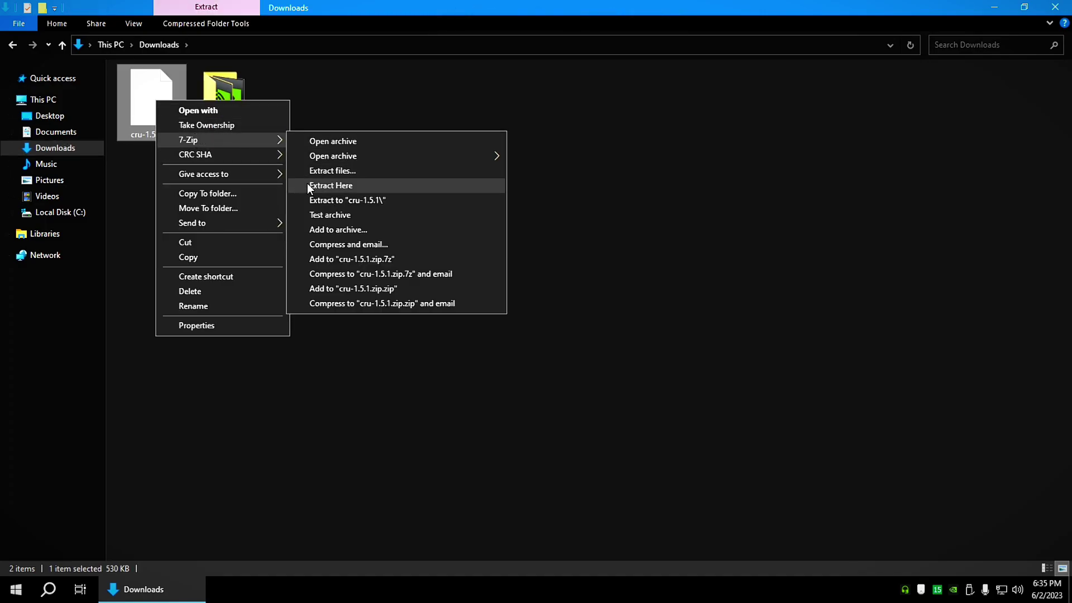
click(311, 169)
key(Return)
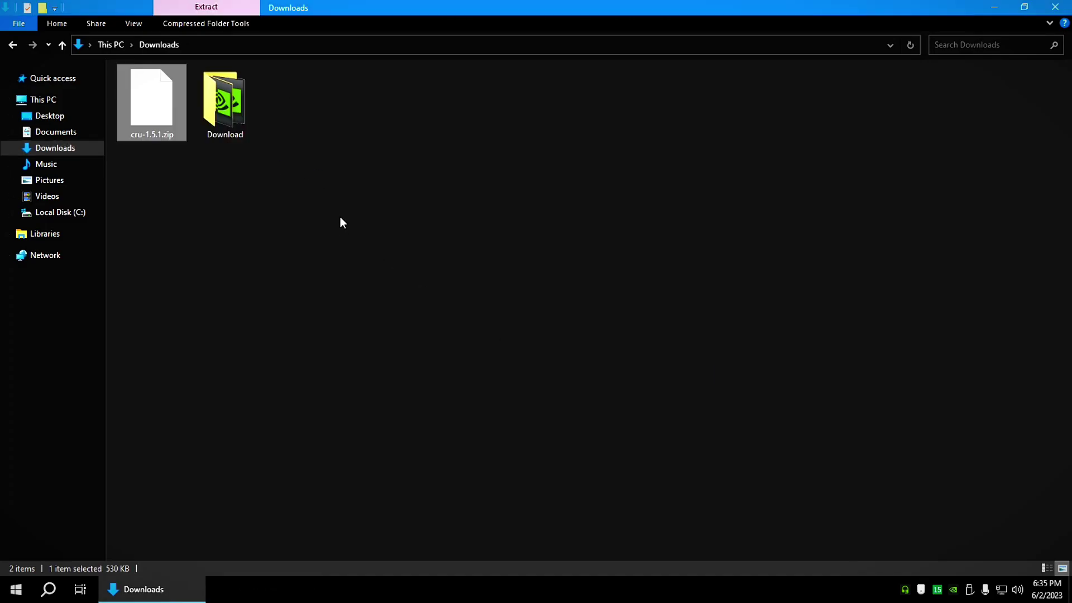
double_click(310, 113)
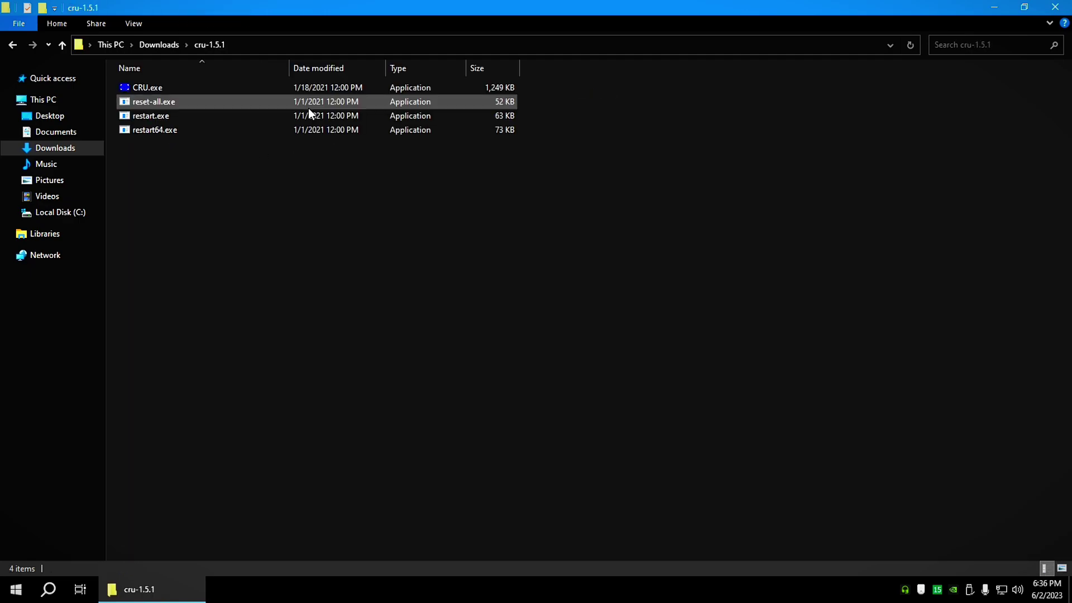
Run CRU.exe from the cru-1.5.1 folder
right_click(162, 88)
right_click(153, 88)
click(188, 114)
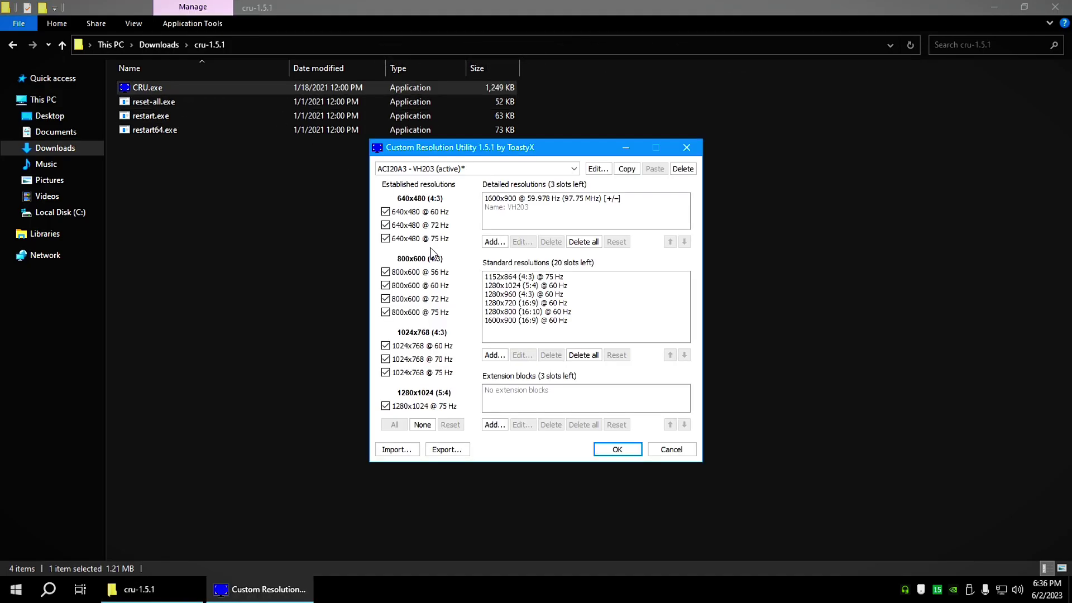
Add a detailed resolution of 1440 x 1080 with a 60 Hz refresh rate
click(494, 241)
text(1440)
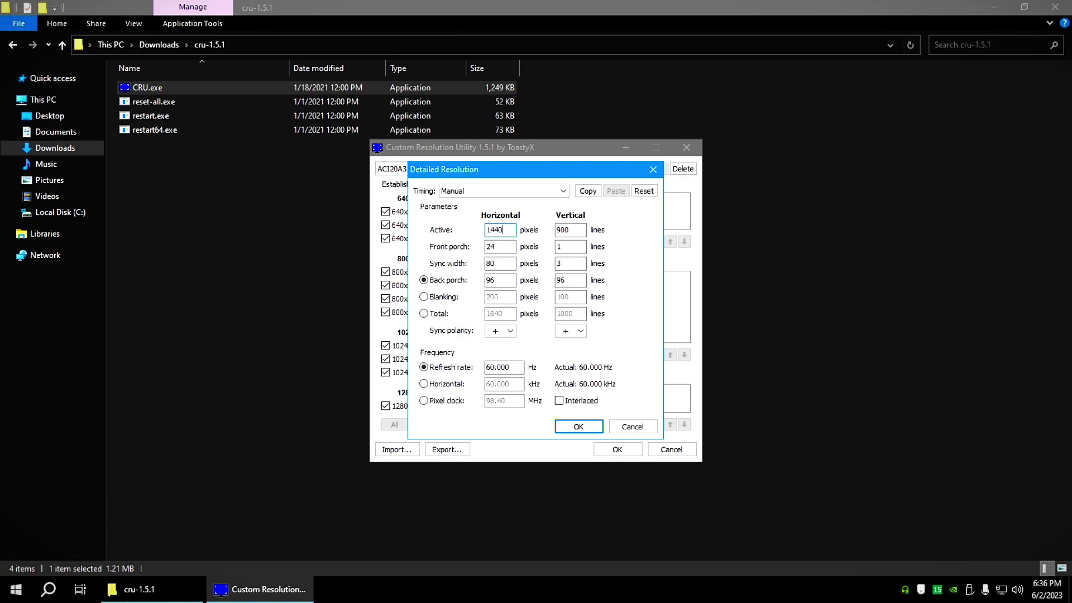
key(BackSpace)
text(1080)
drag(516, 367, 436, 360)
key(BackSpace)
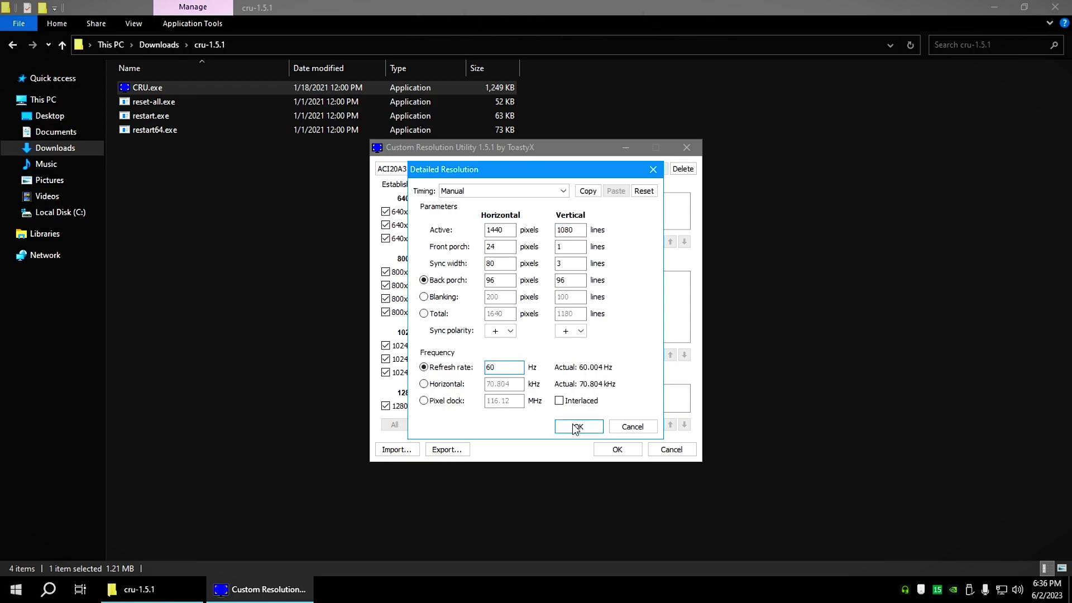
click(576, 427)
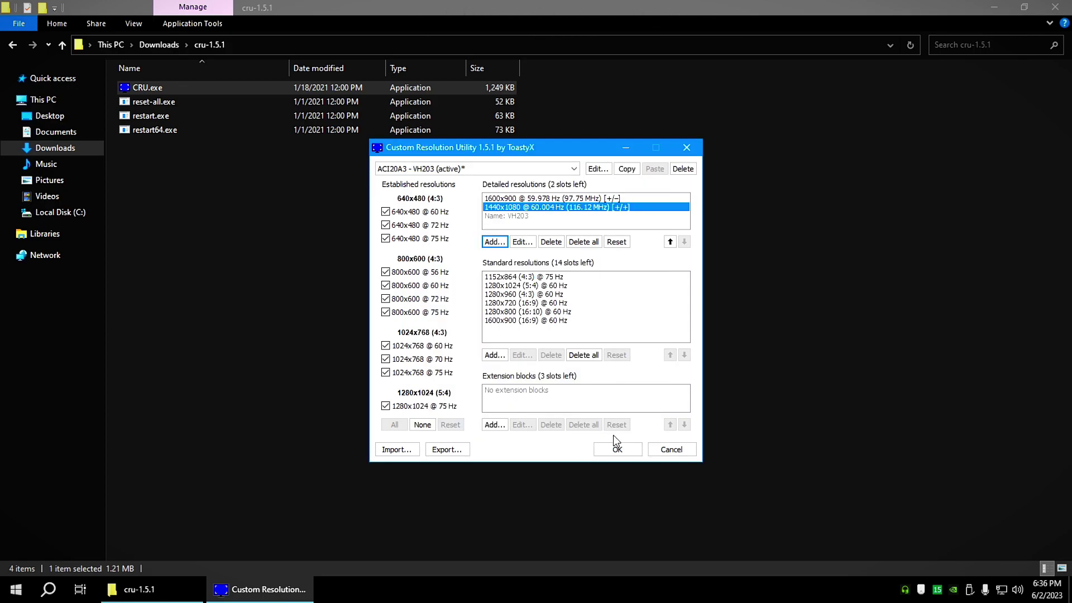
Move the 1440x1080 entry to the top of the detailed resolutions, save the configuration and close the folder window
click(670, 242)
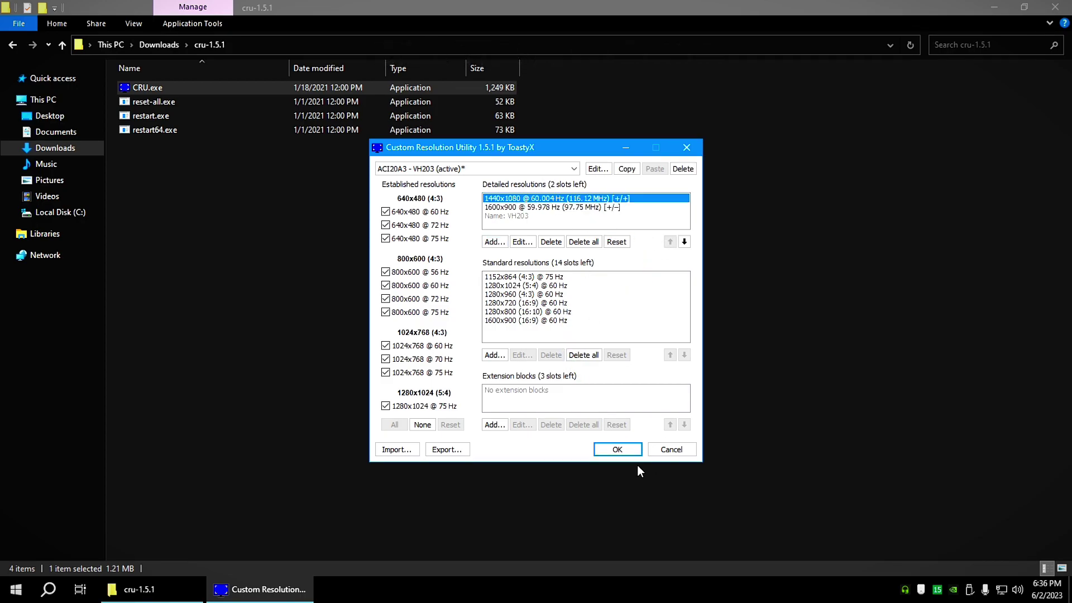
click(623, 448)
click(1057, 6)
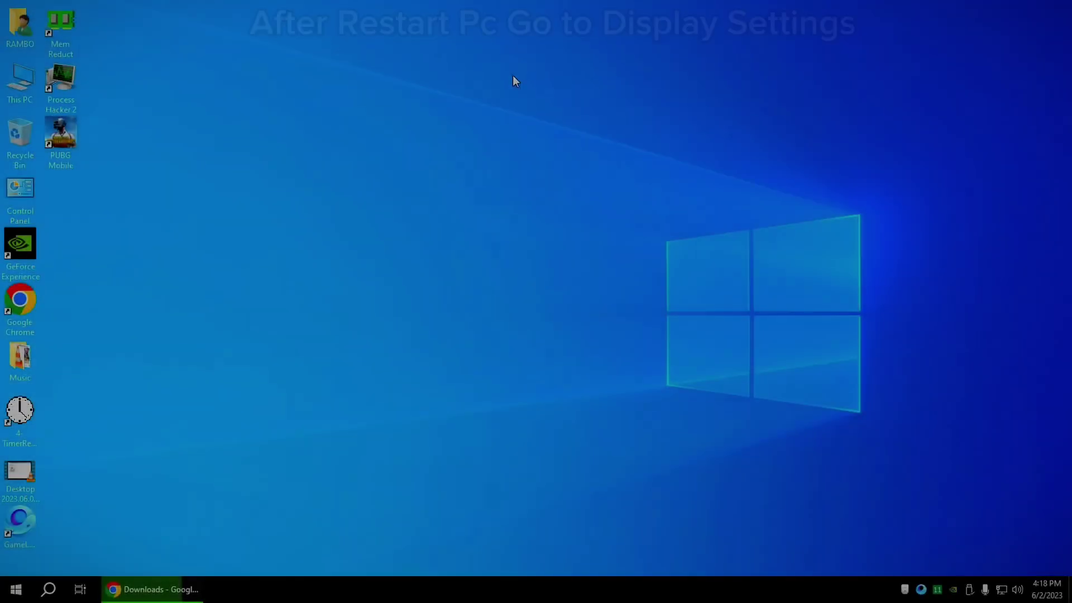
right_click(512, 76)
click(537, 111)
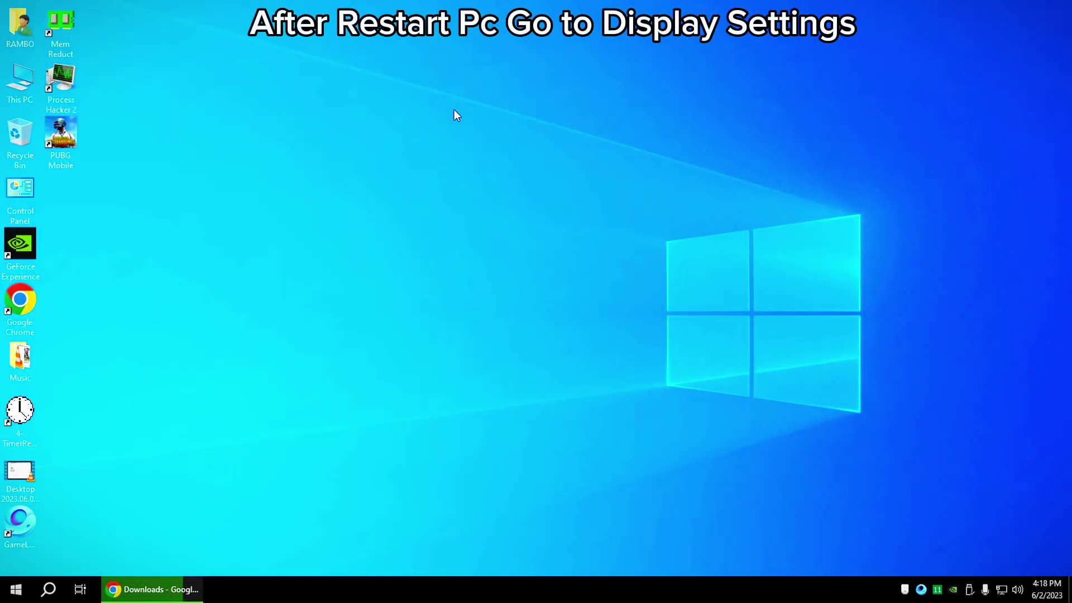
Set the Windows display resolution to 1440 × 1080 in the display settings and keep the change
right_click(406, 119)
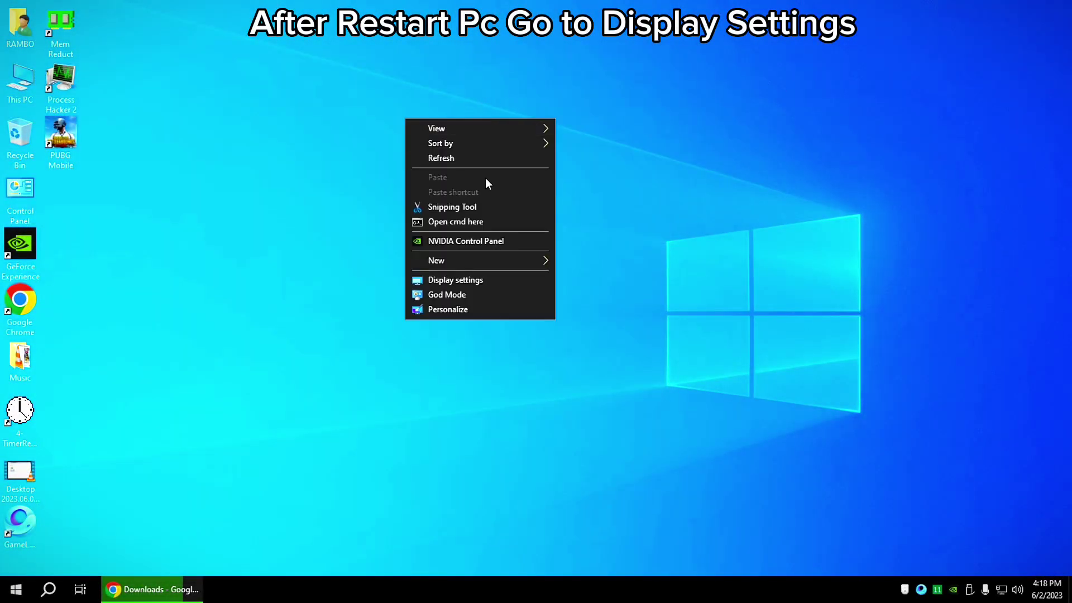
click(447, 281)
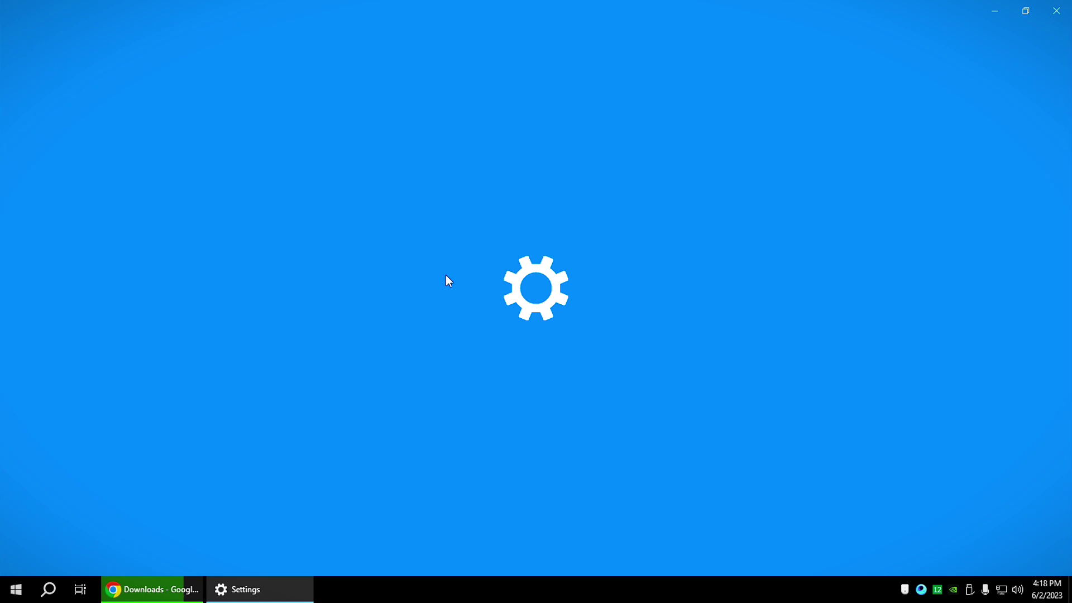
scroll(448, 281, down, 3)
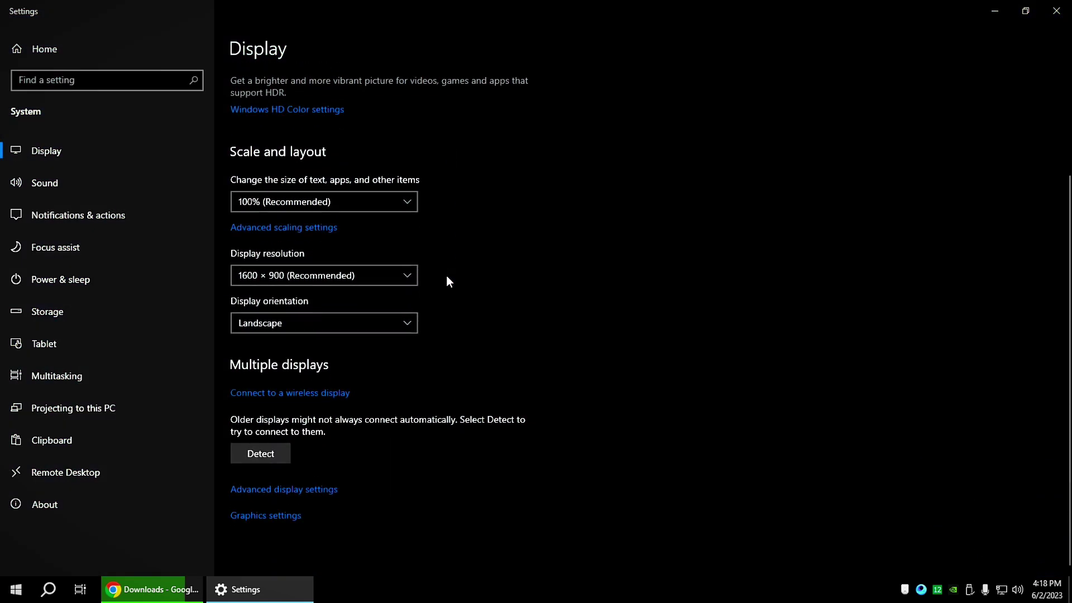
click(253, 279)
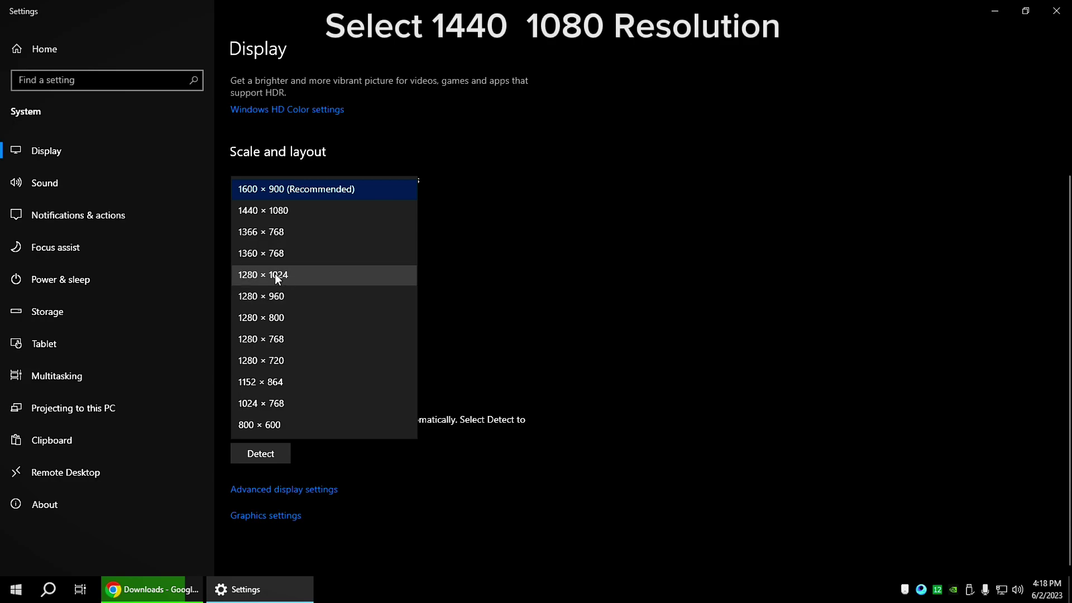
click(250, 216)
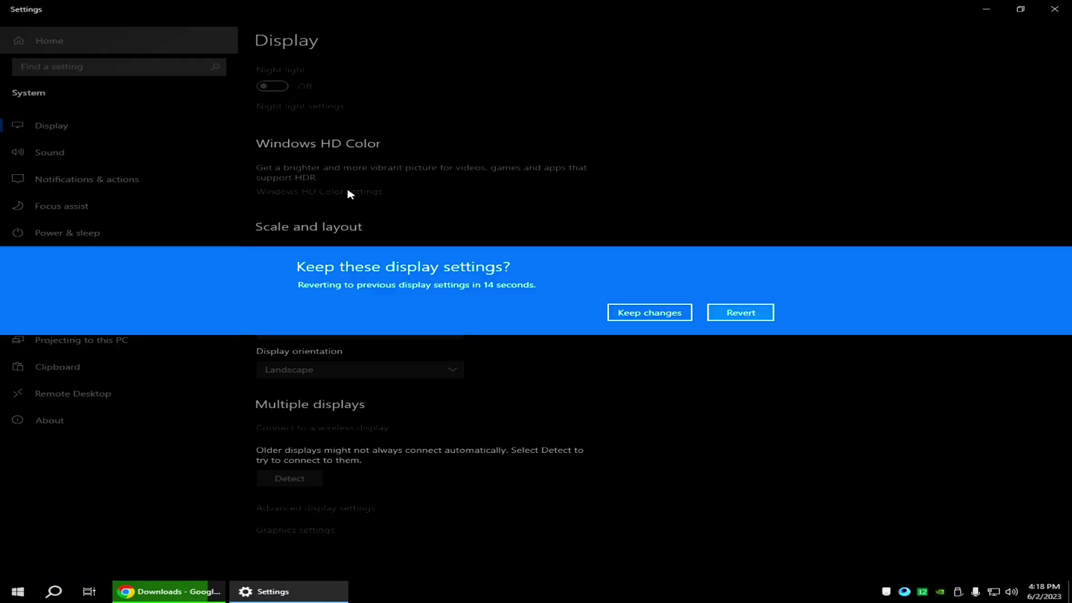
click(657, 316)
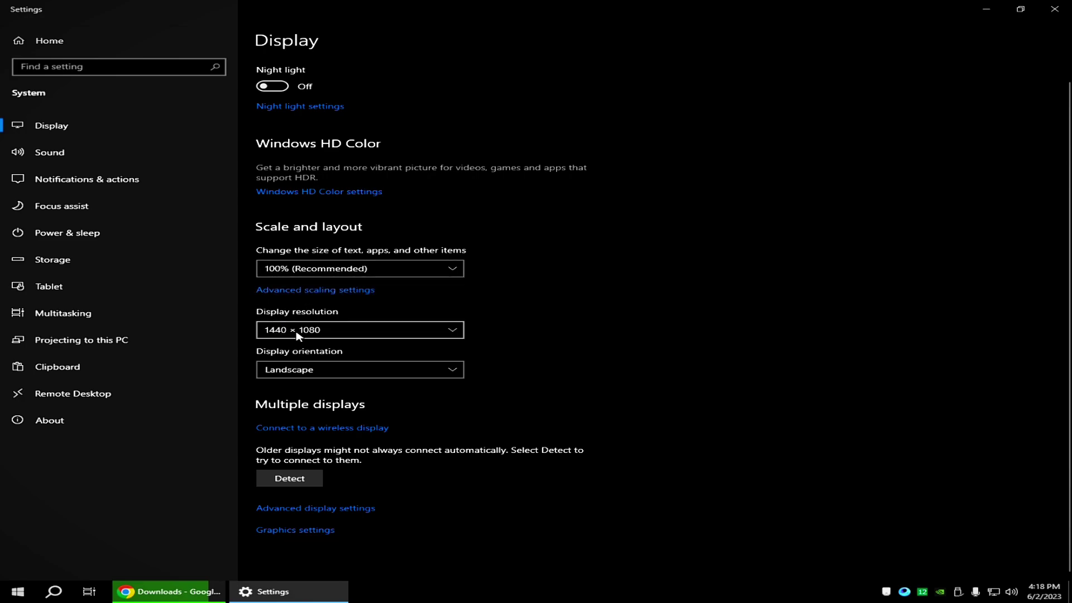
Set the refresh rate to 60.004 Hz in the advanced display settings and close the settings window
click(280, 509)
click(139, 385)
click(47, 388)
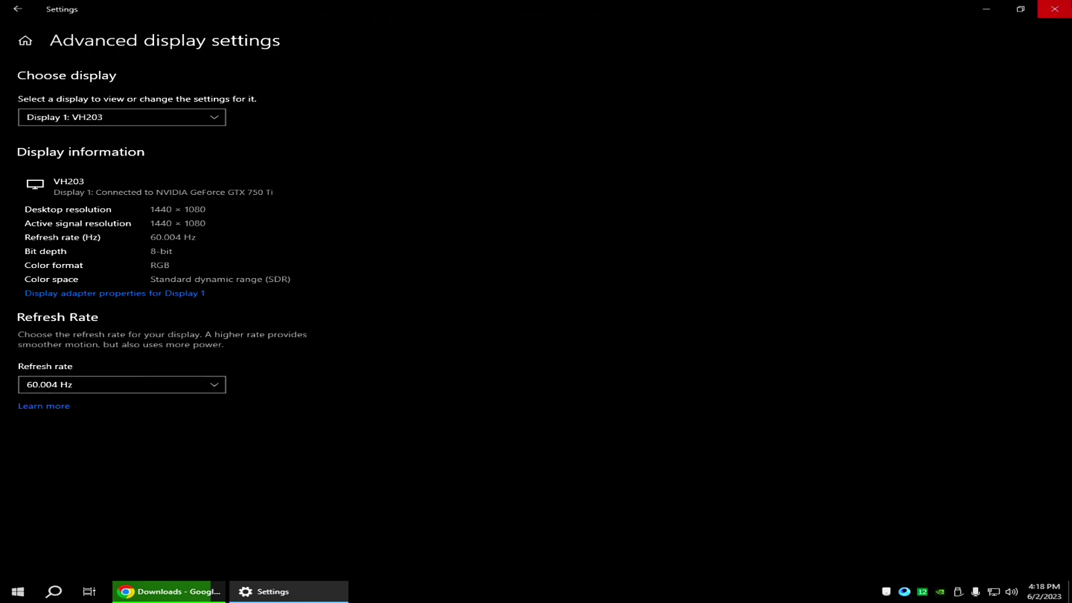
click(1053, 8)
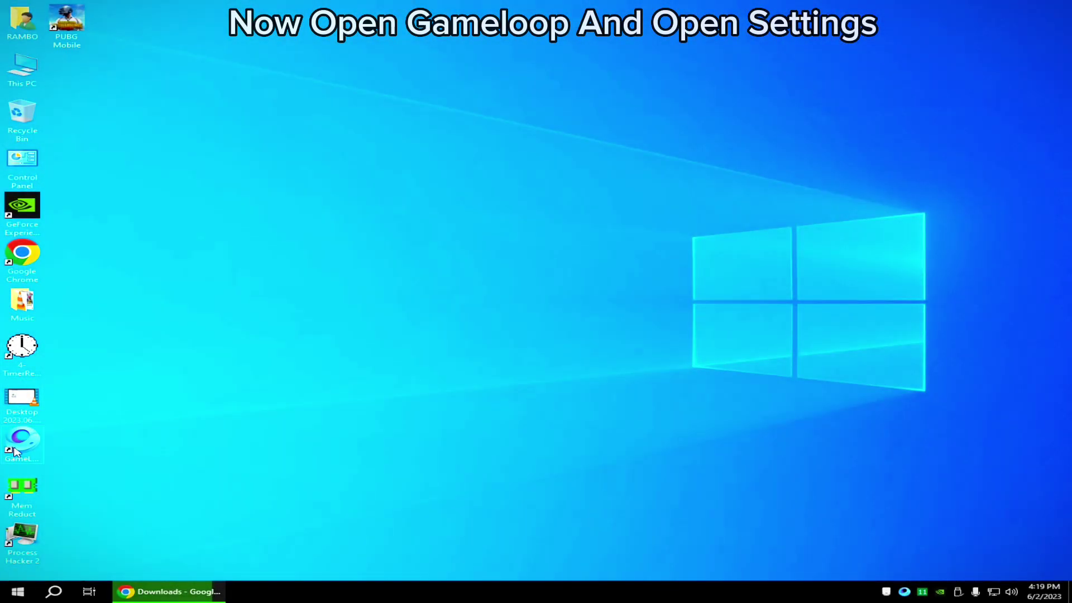
Launch GameLoop from the desktop and open its settings dialog
right_click(15, 450)
click(92, 258)
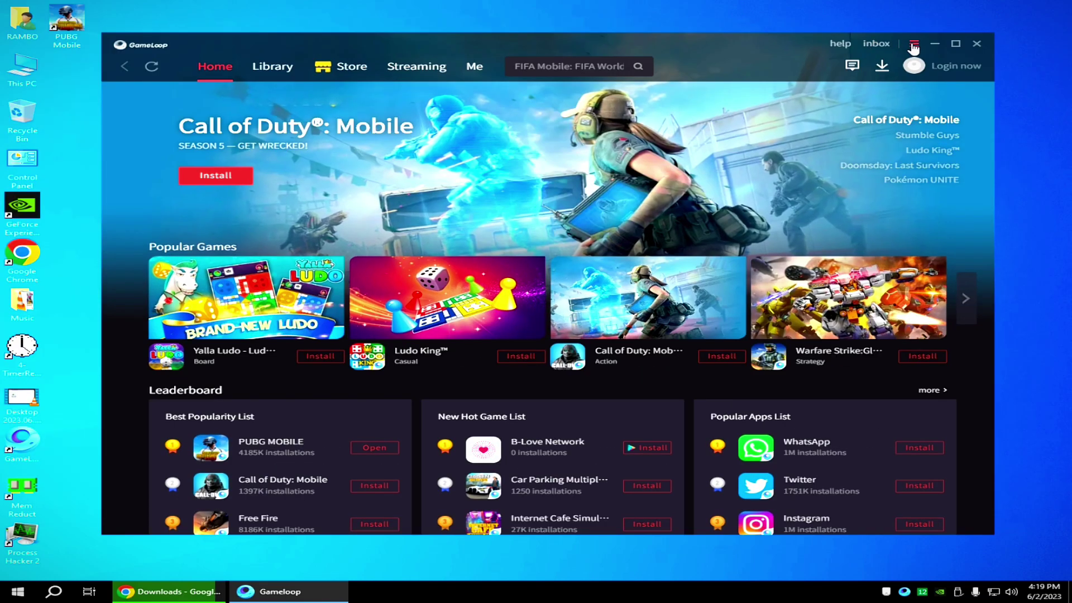
click(913, 45)
click(855, 99)
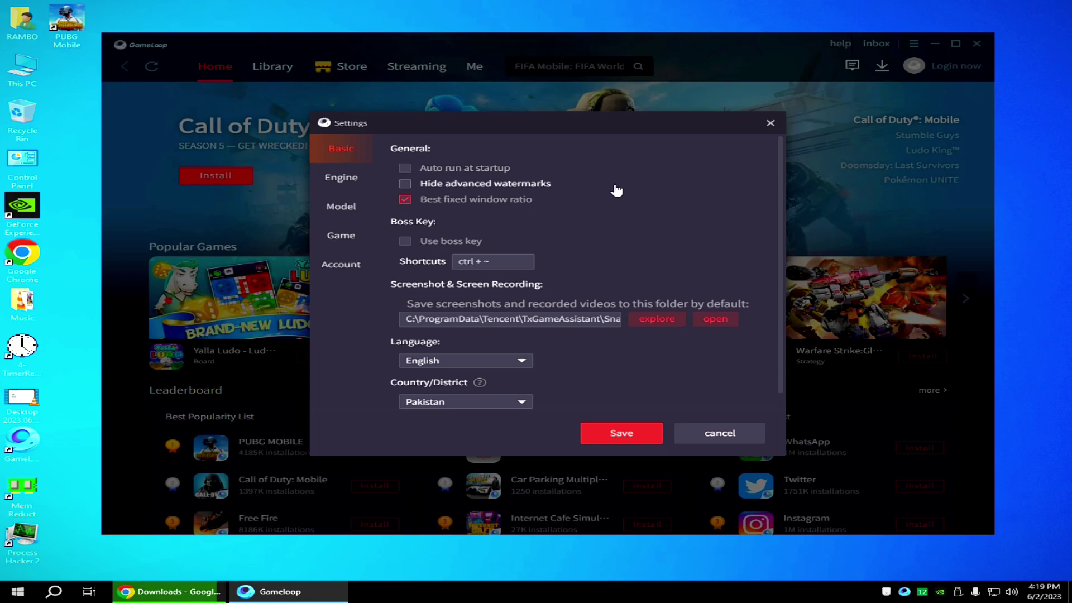
In the engine settings, choose DirectX+ rendering with vertical sync enabled and set anti-aliasing to Balanced
click(341, 179)
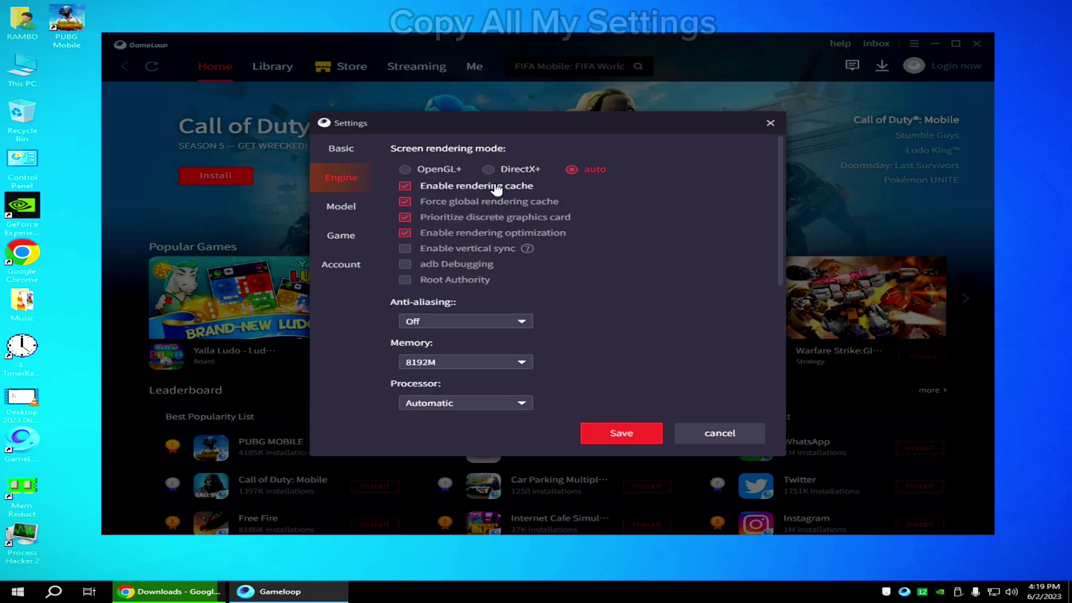
click(490, 172)
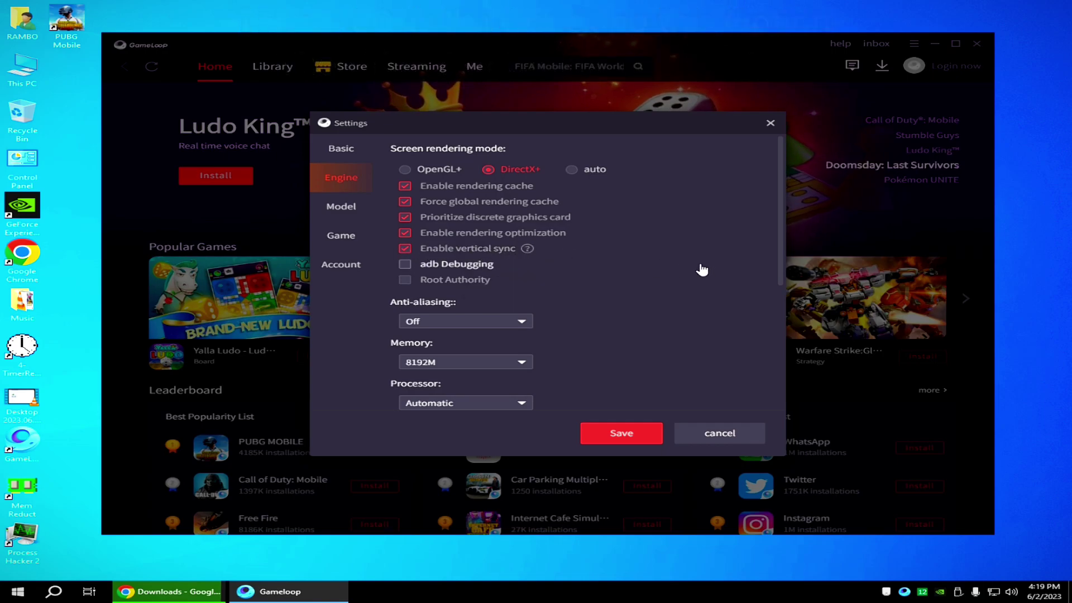
drag(781, 232, 774, 289)
click(441, 219)
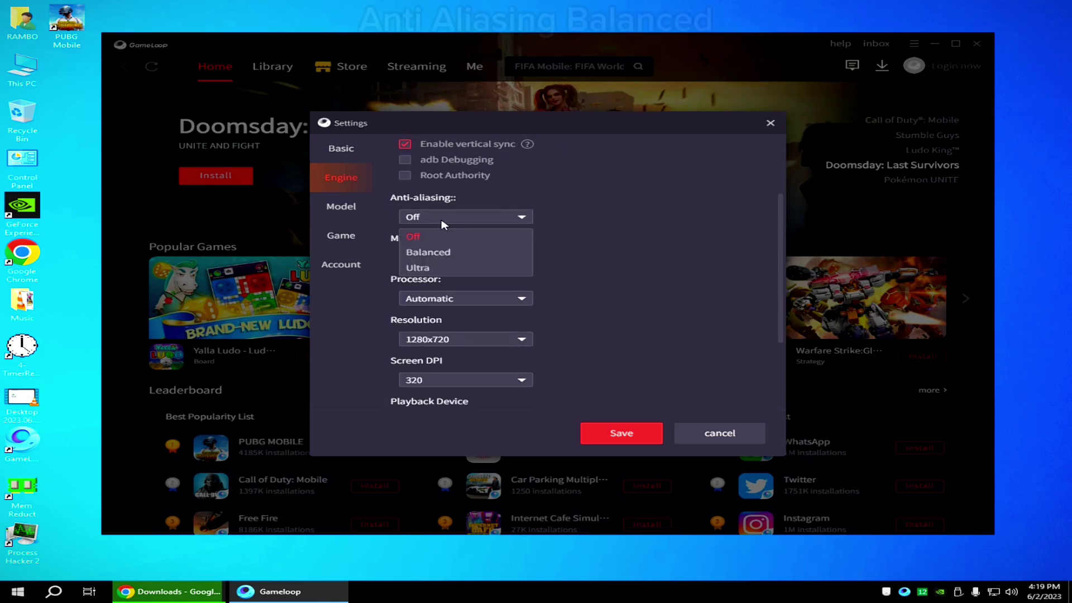
click(435, 254)
click(419, 231)
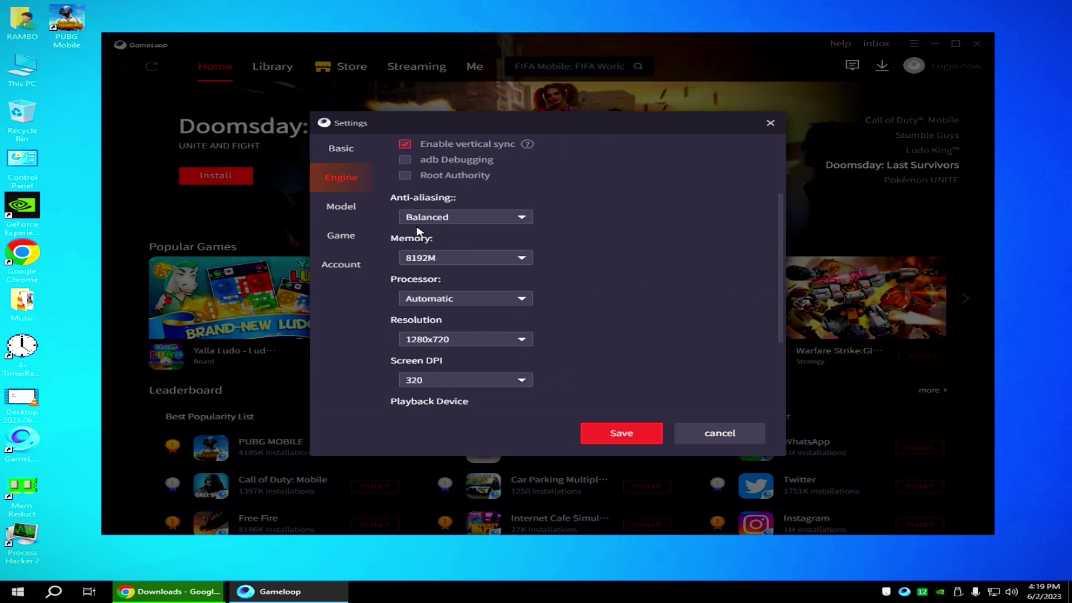
Set the emulator engine's memory to 8192M
click(469, 258)
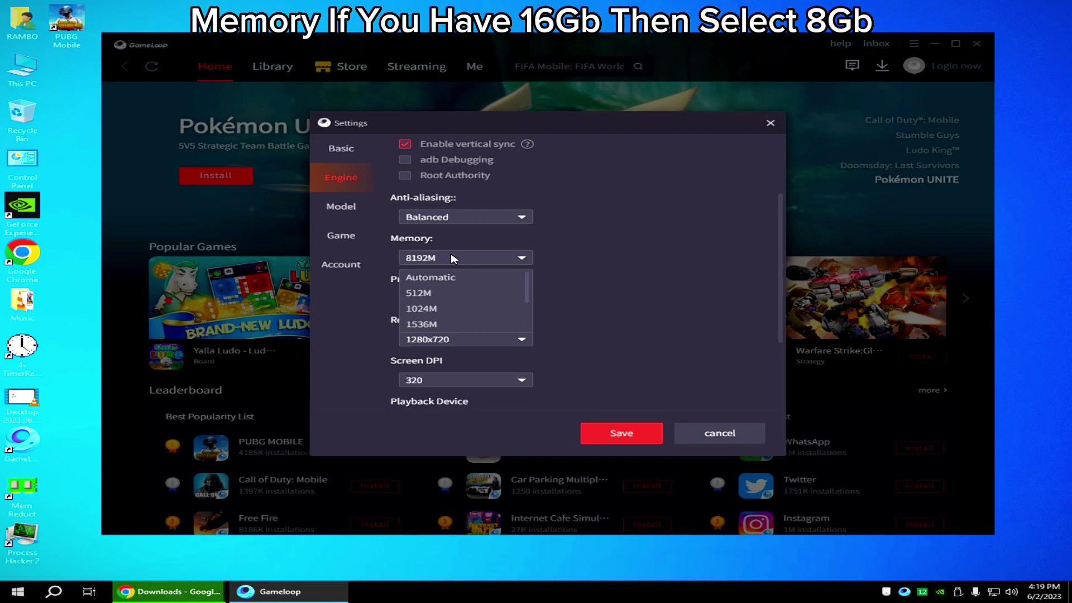
scroll(481, 291, down, 3)
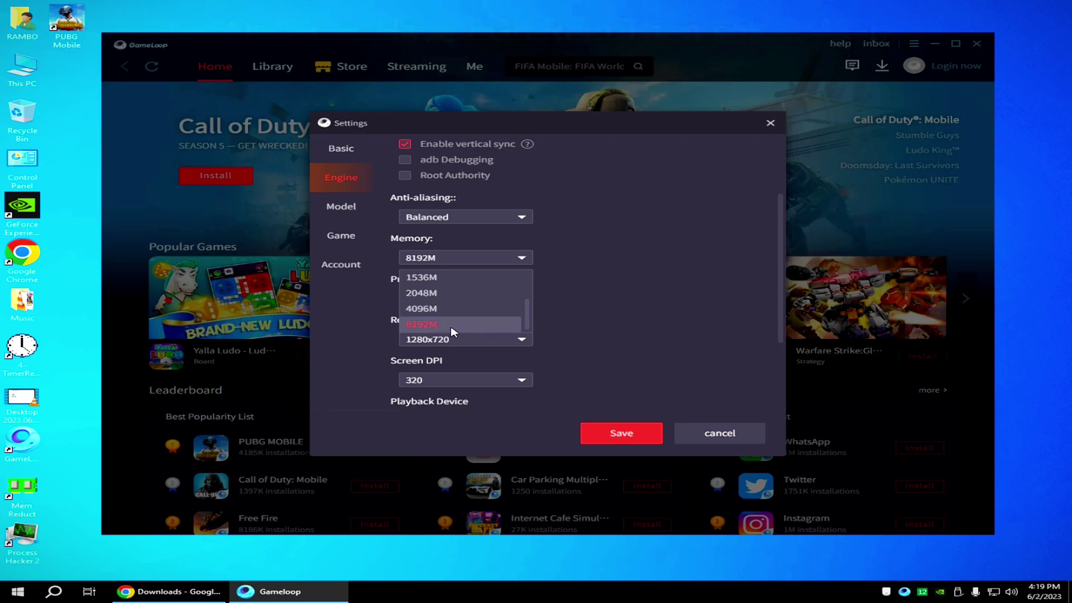
click(437, 333)
click(562, 288)
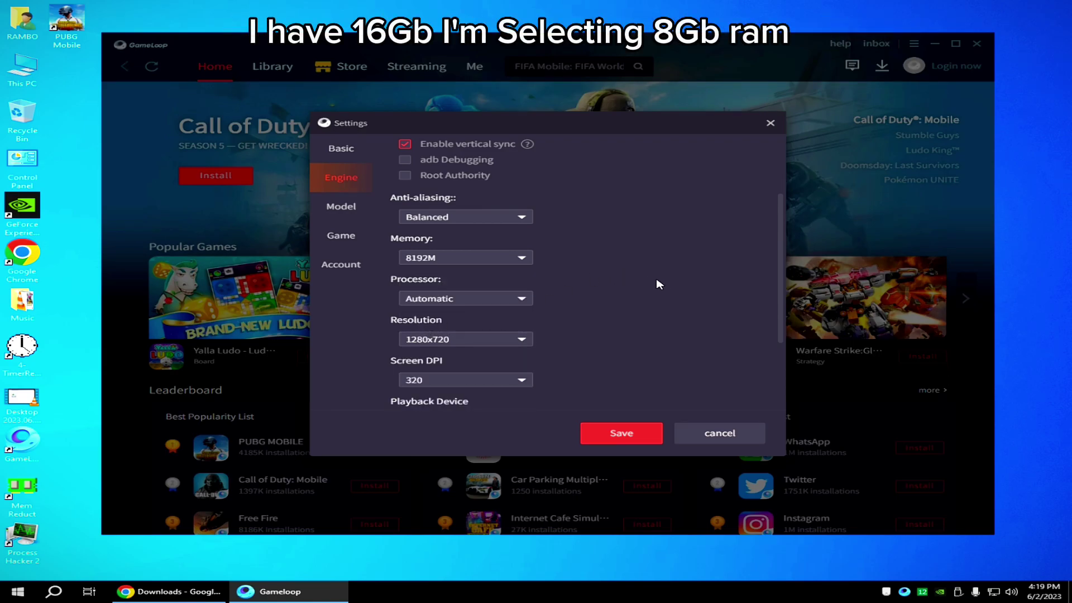
Check the CPU's core count in Task Manager, and set the emulator engine's processor value to 4
scroll(680, 284, down, 1)
click(450, 249)
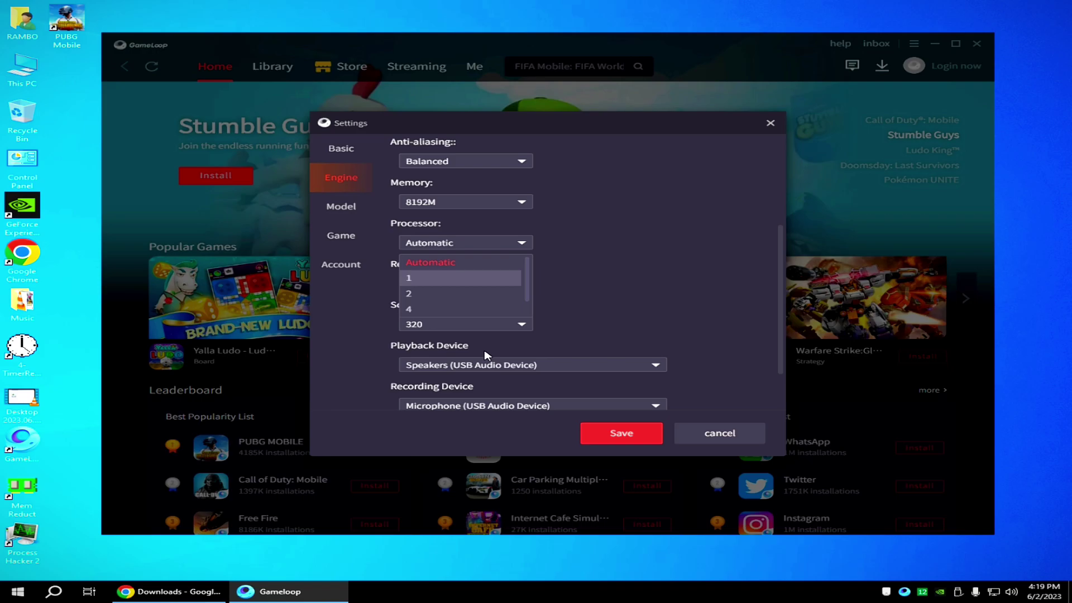
right_click(622, 597)
click(662, 551)
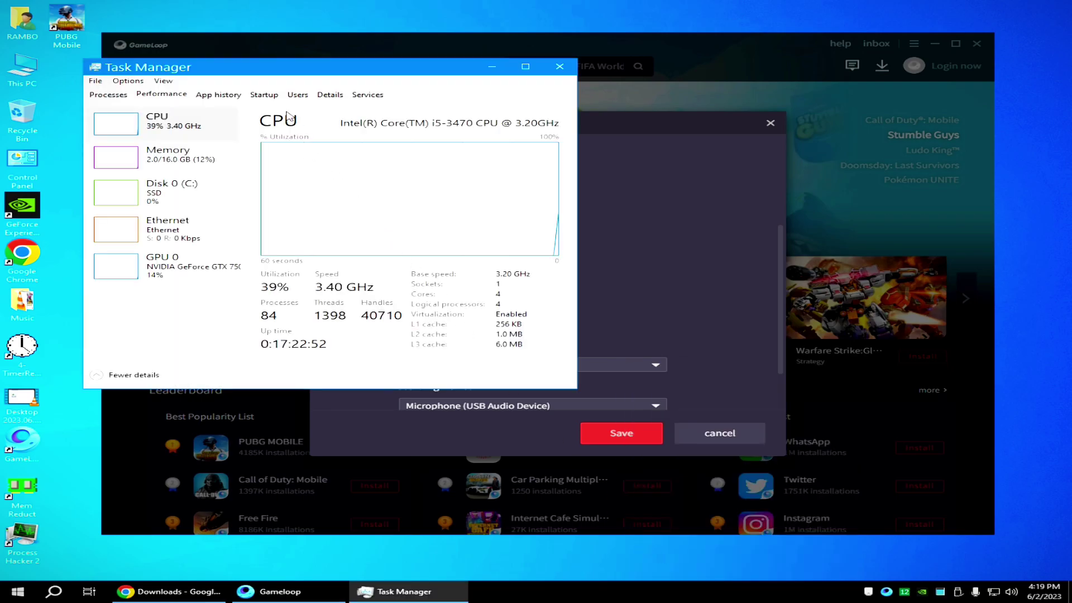
click(265, 95)
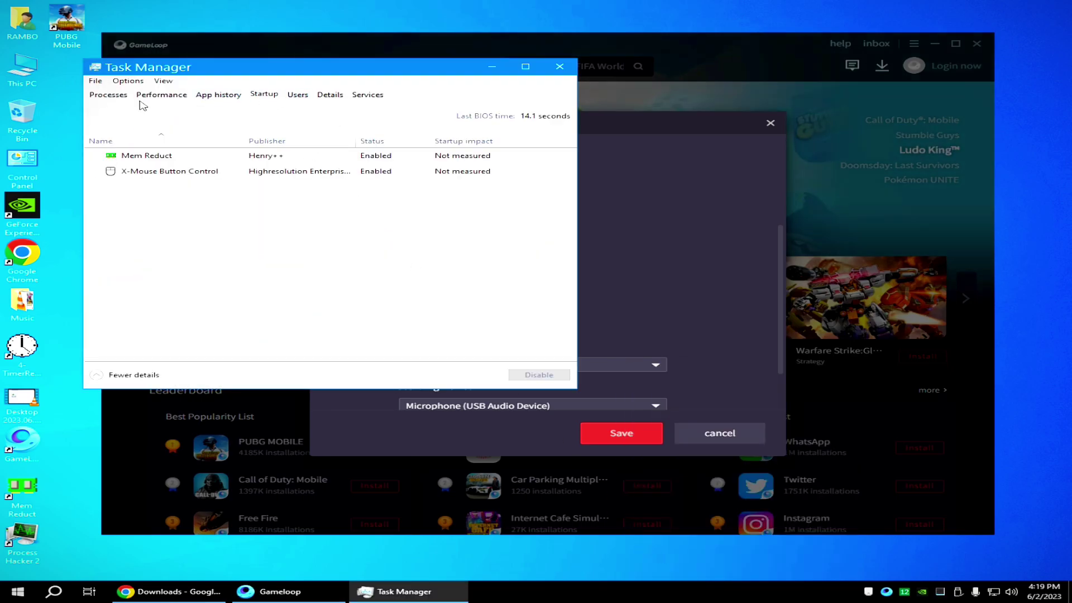
click(161, 94)
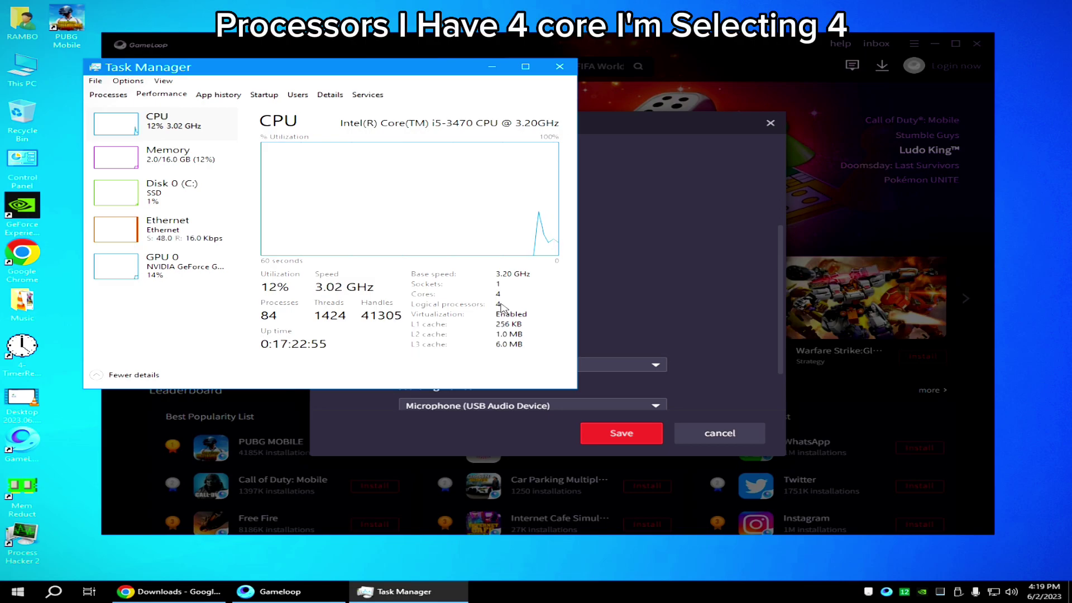
click(560, 68)
click(491, 243)
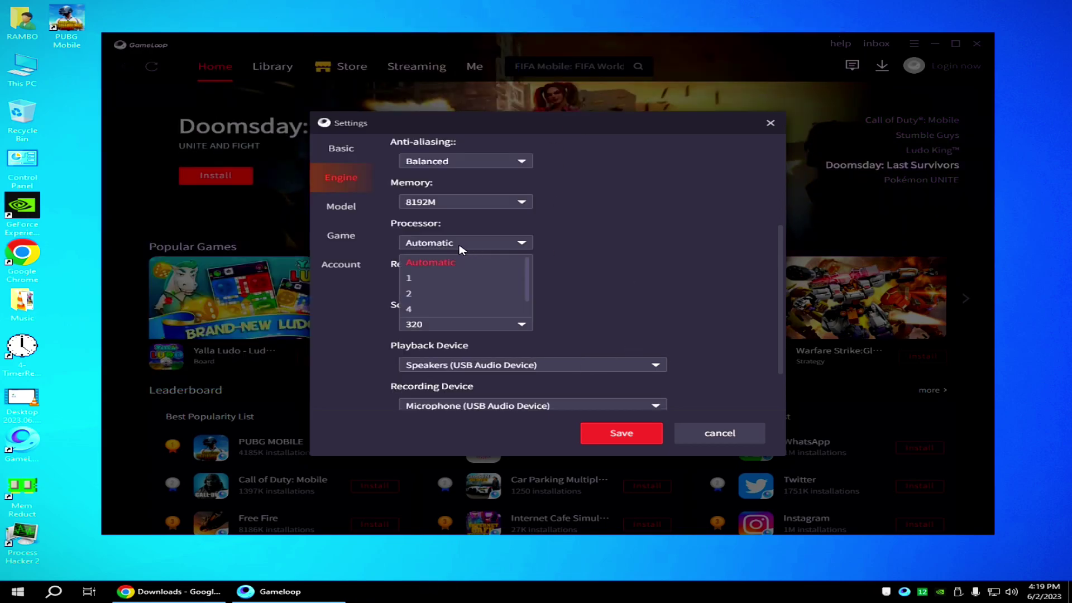
click(438, 308)
Set the emulator engine's resolution to a customized 1440 by 1080
click(520, 283)
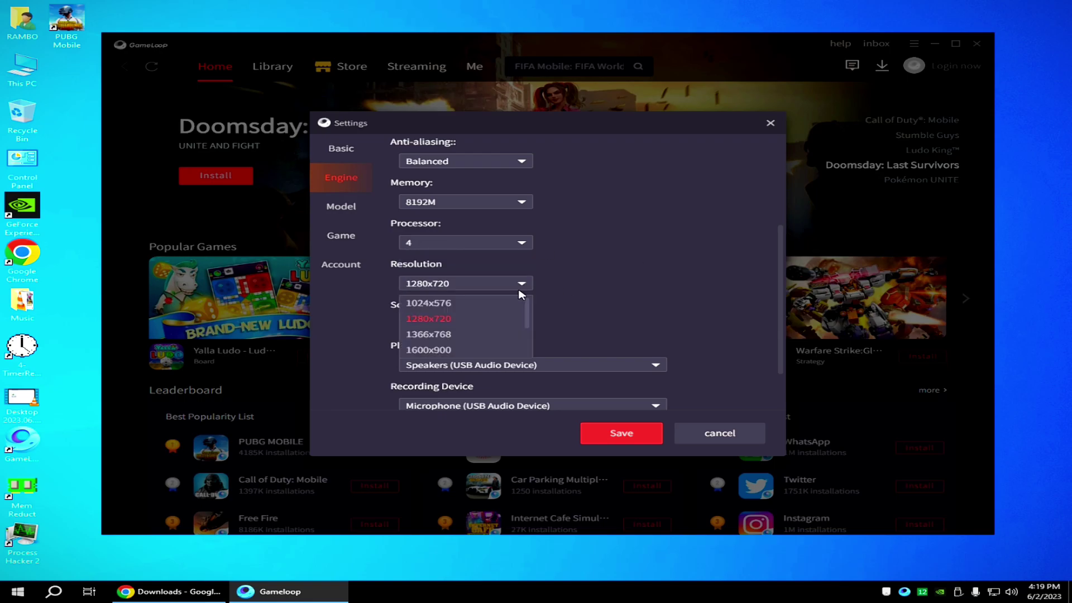
scroll(463, 324, down, 2)
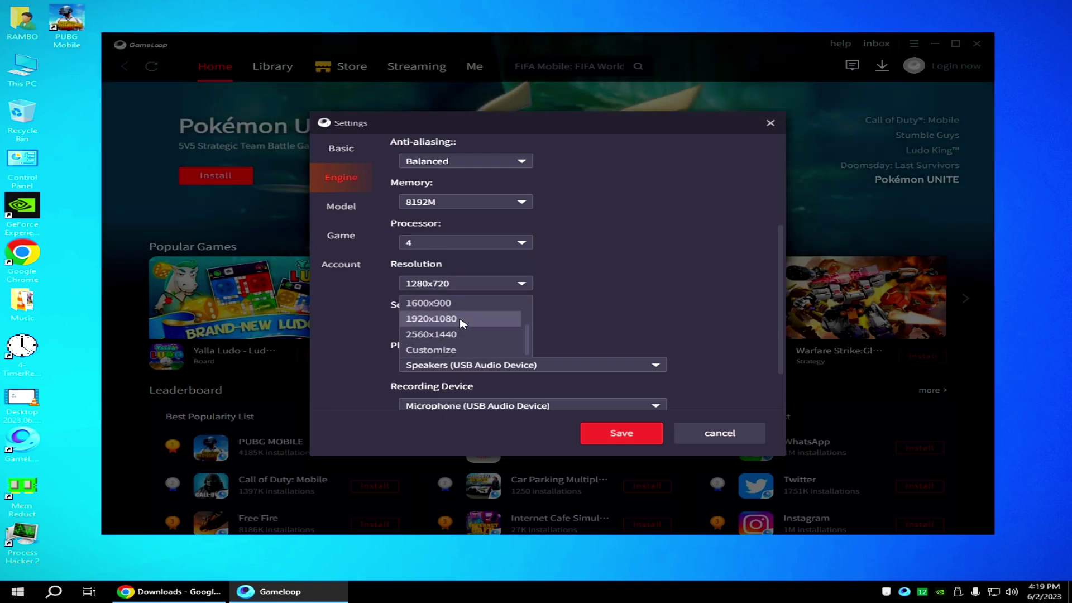
click(444, 350)
click(578, 288)
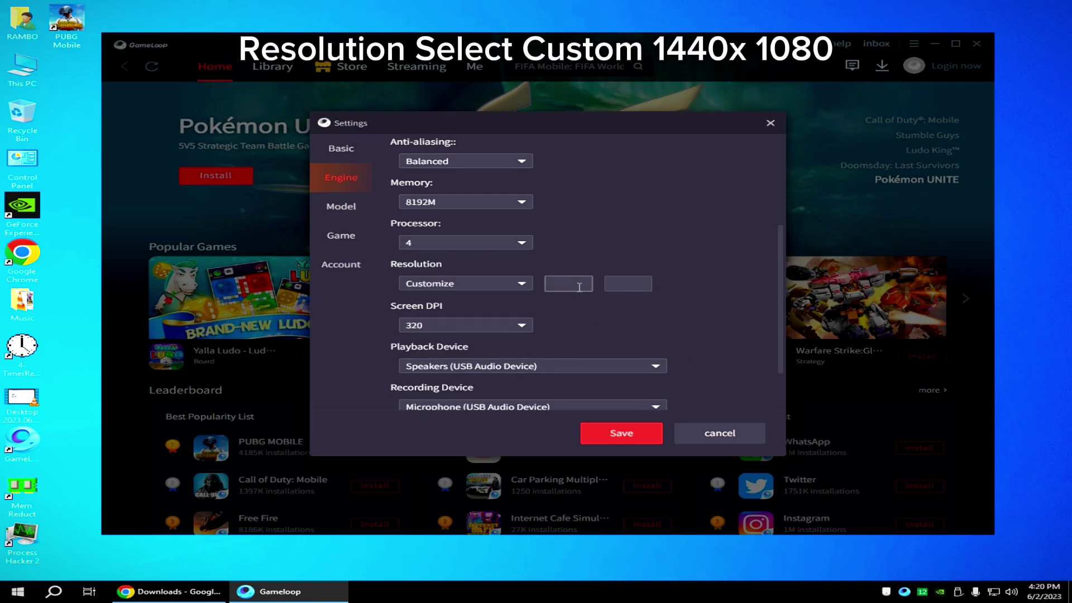
text(1440)
click(626, 285)
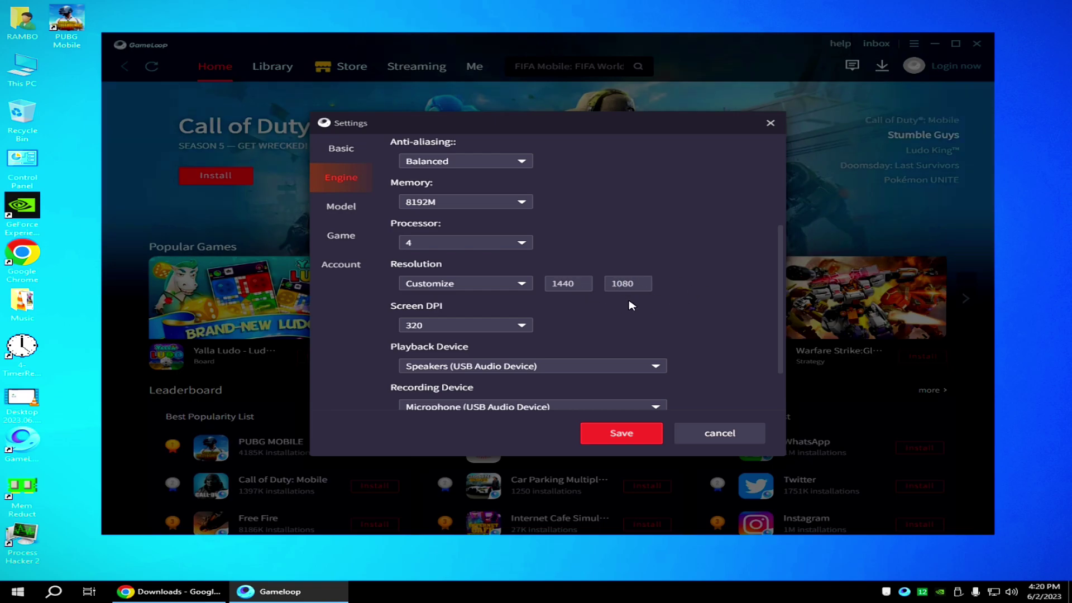
Set the emulator engine's screen DPI to 160
click(463, 329)
click(476, 329)
click(466, 327)
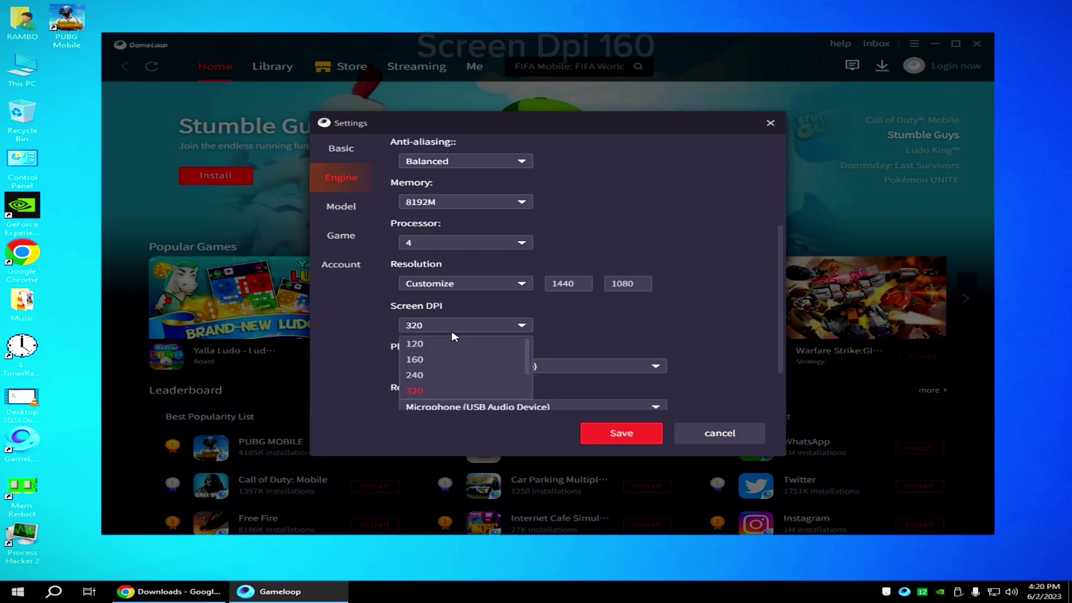
click(654, 345)
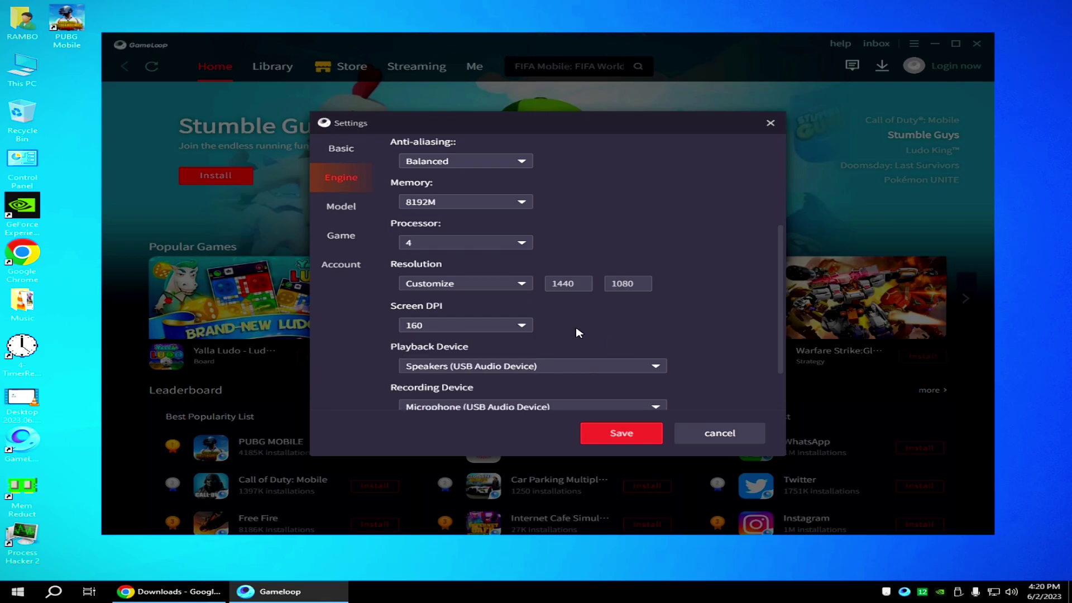
Set the emulator engine's audio channel to DirectSound
scroll(670, 324, down, 2)
click(637, 307)
click(612, 385)
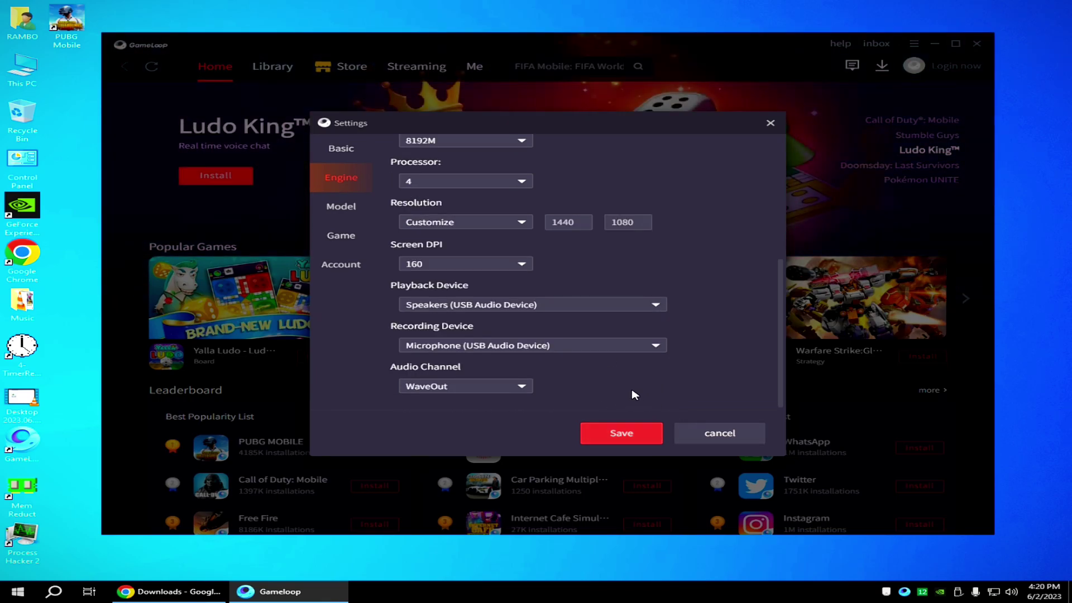
click(454, 393)
click(427, 421)
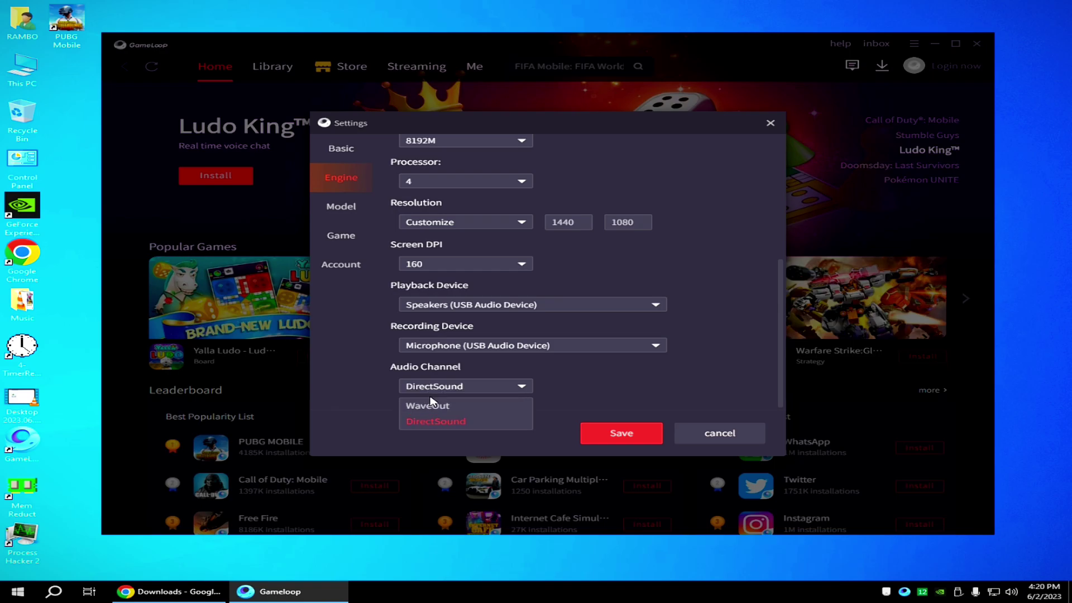
click(377, 381)
In the phone model settings, apply the one-key configuration with the common model Asus ROG 2
click(335, 208)
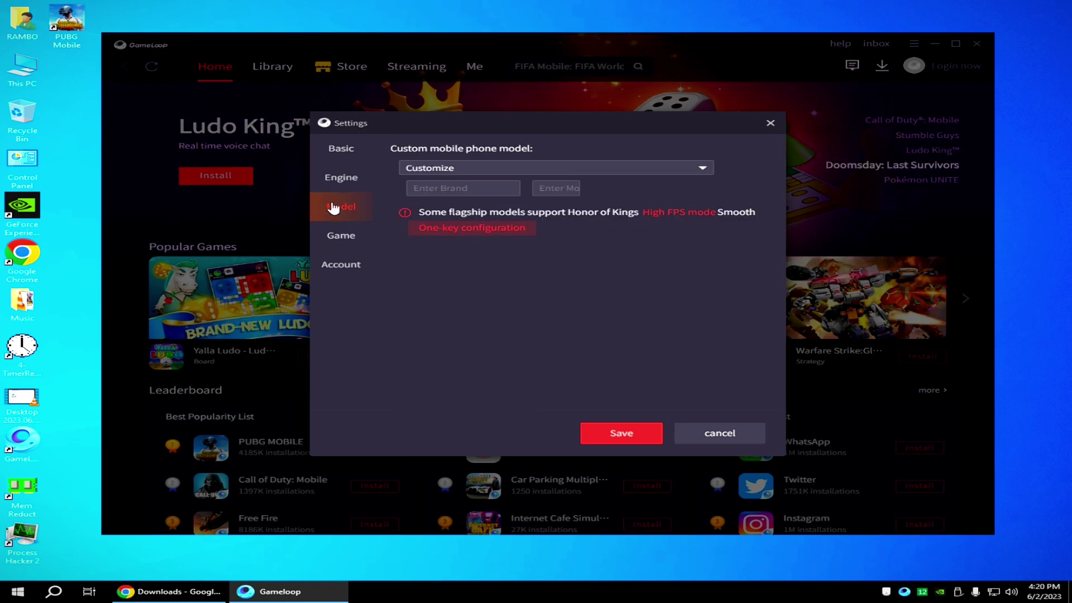
click(479, 169)
click(439, 259)
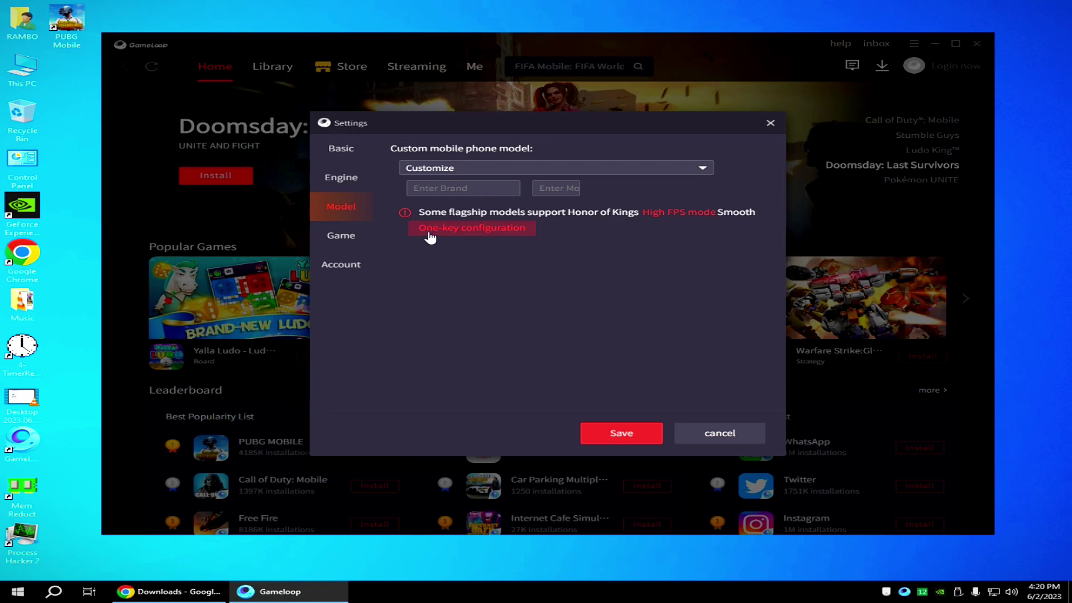
click(473, 233)
click(436, 191)
click(413, 171)
click(451, 230)
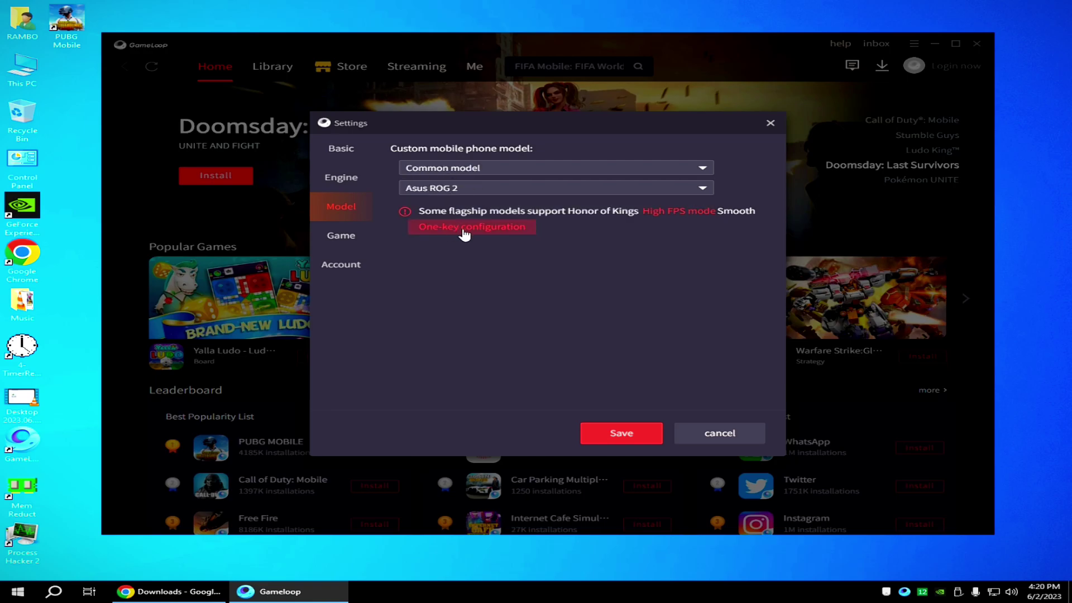
click(454, 190)
click(441, 206)
In the PUBG MOBILE game settings, set the game definition to FHD 2K and the graphics quality to HD
click(341, 235)
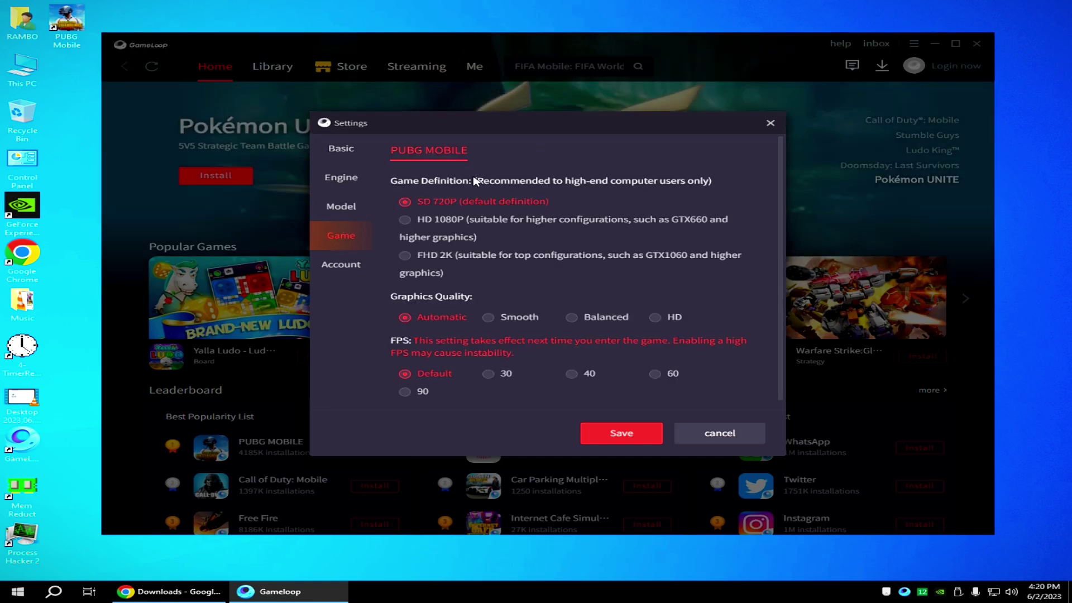
click(399, 230)
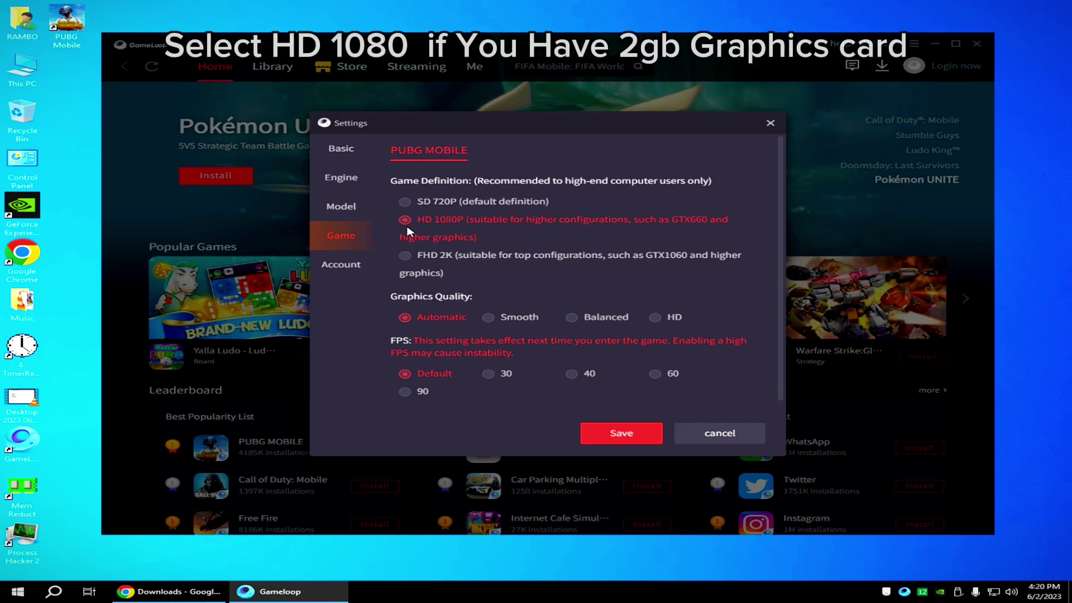
click(664, 317)
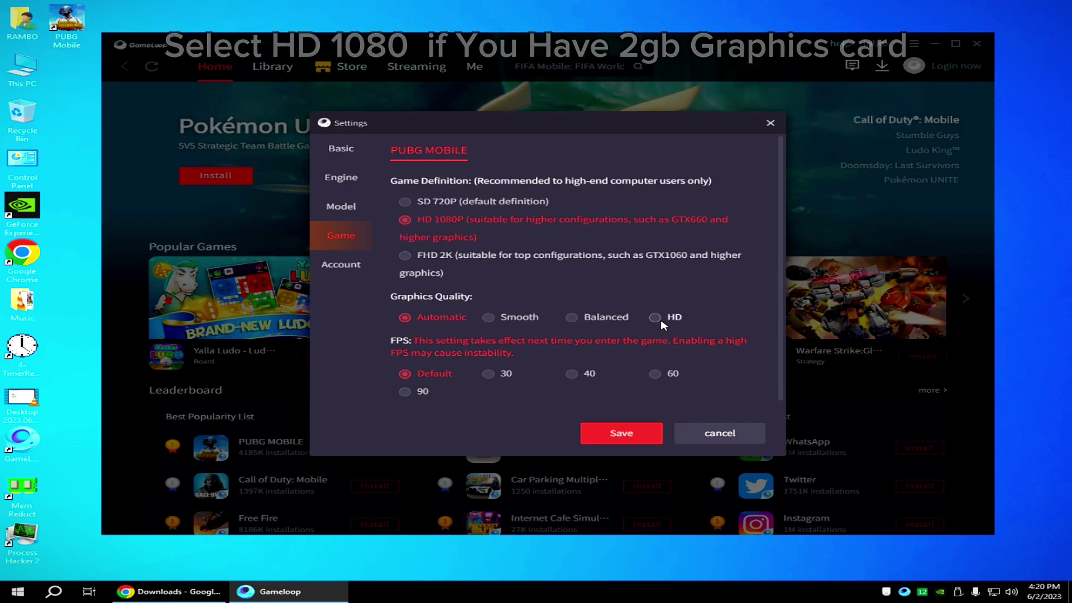
click(405, 256)
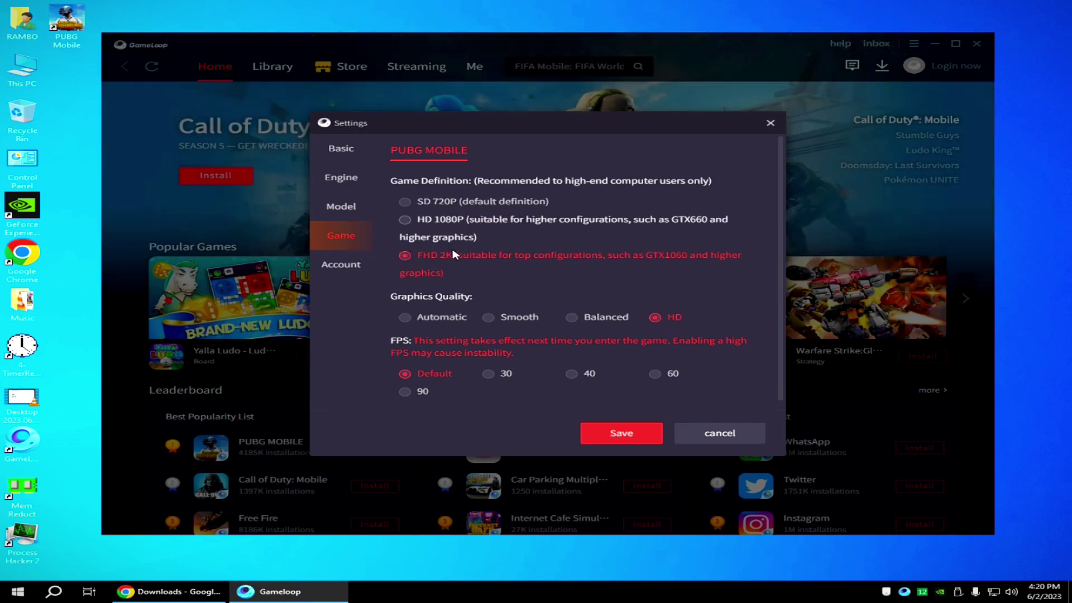
click(405, 221)
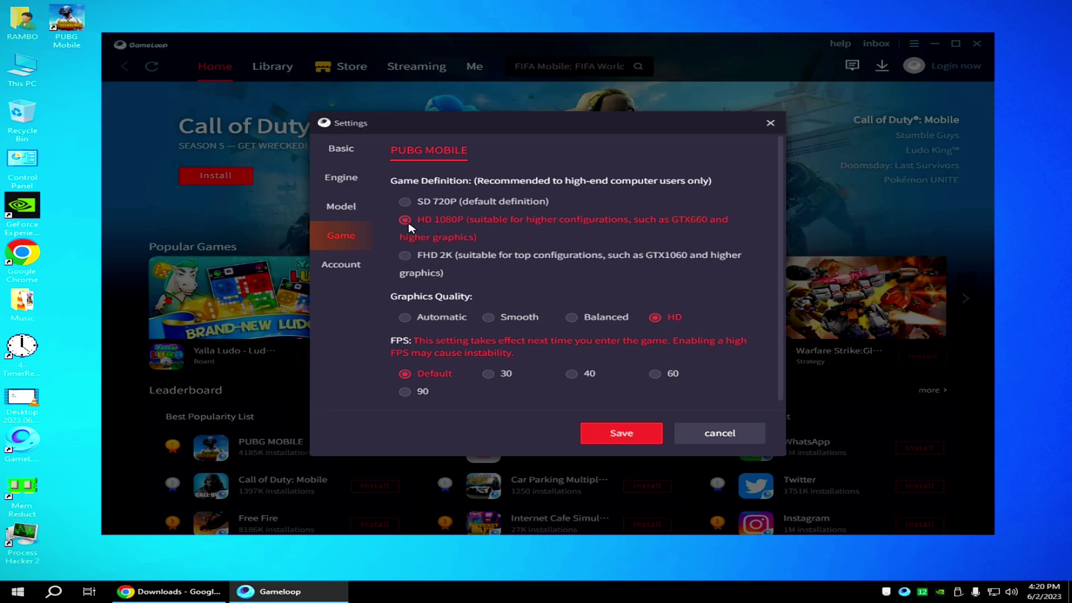
click(406, 258)
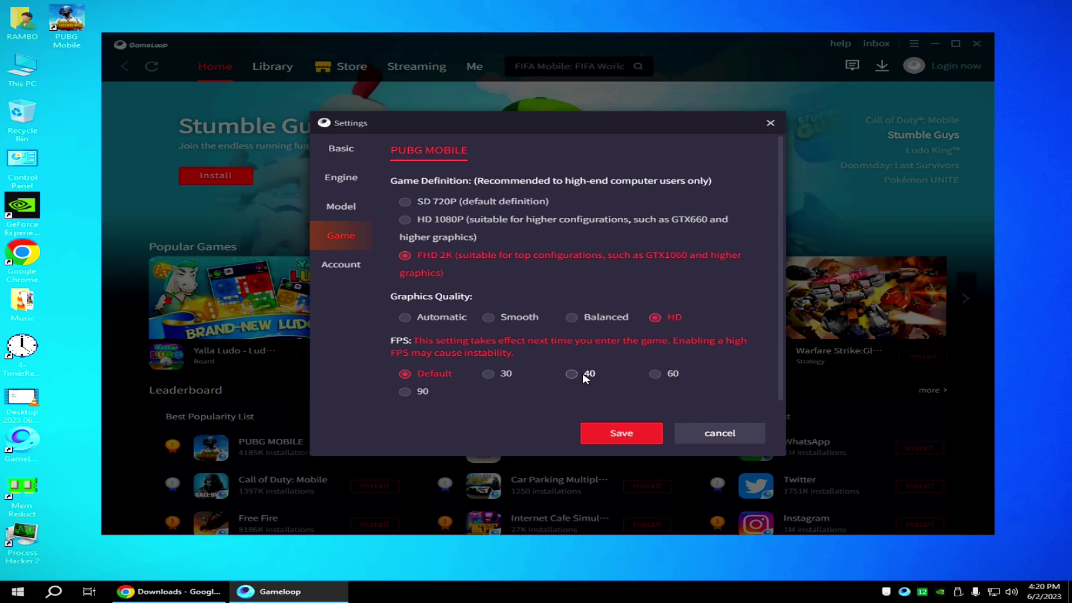
Set the PUBG MOBILE FPS to 60, and save the settings before closing GameLoop
click(653, 375)
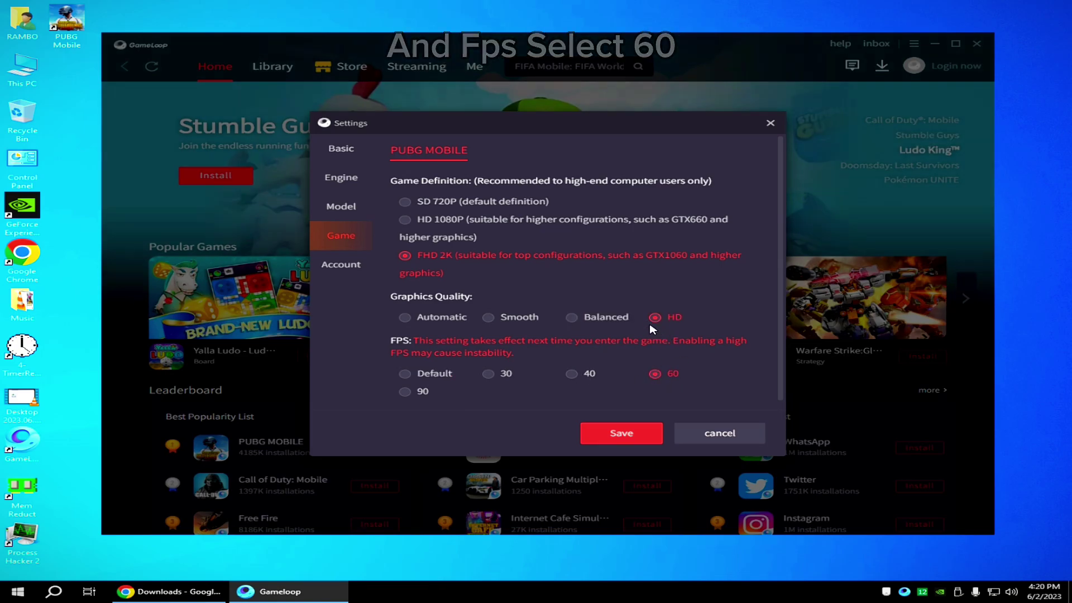
click(621, 434)
click(976, 45)
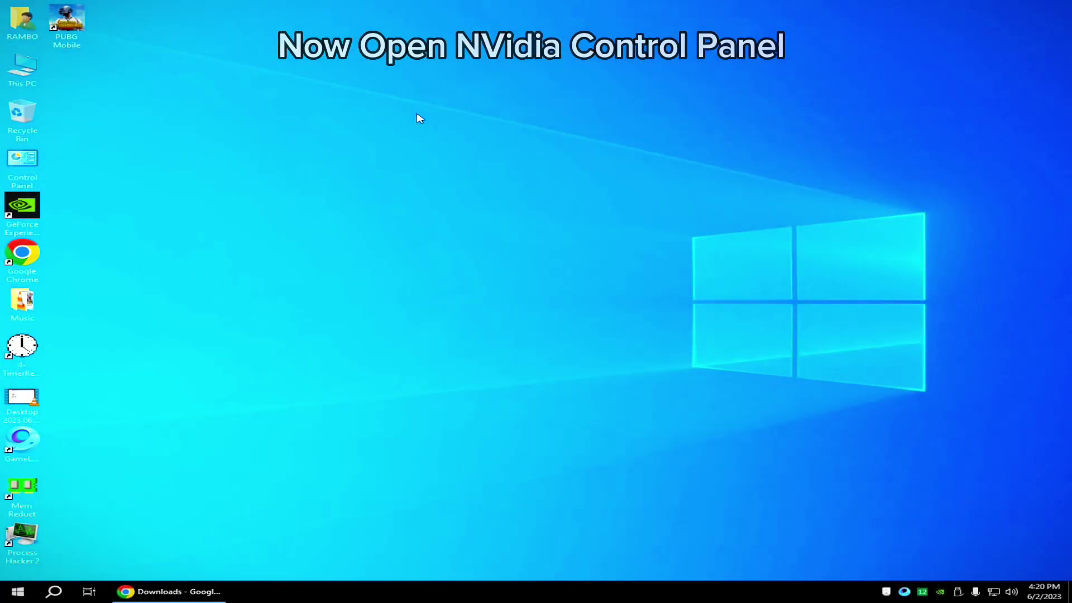
Launch NVIDIA Control Panel from the desktop and select the task for adjusting image settings with preview
right_click(416, 114)
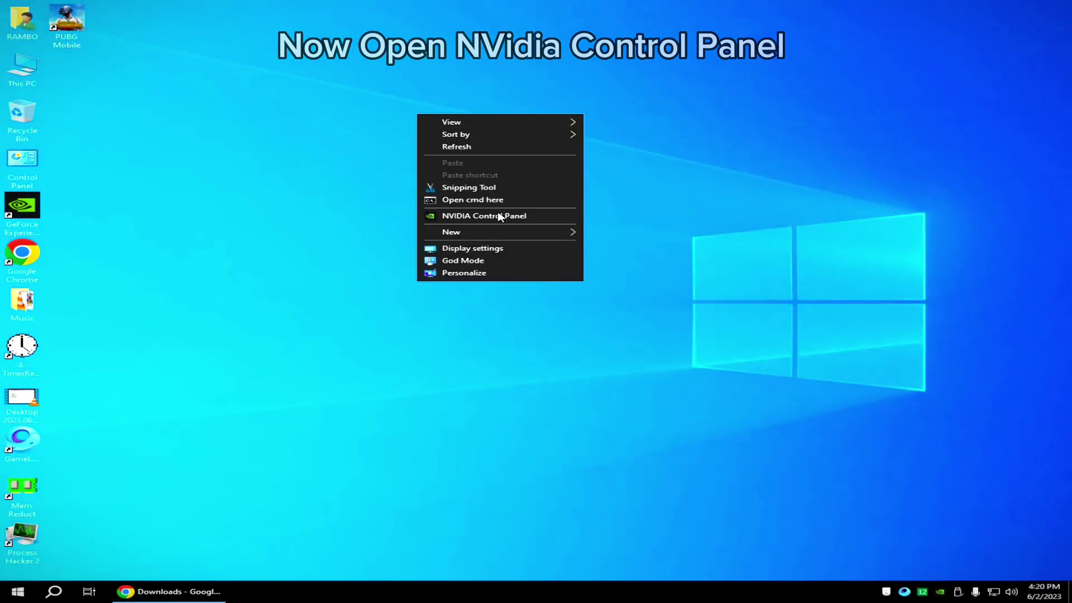
click(479, 213)
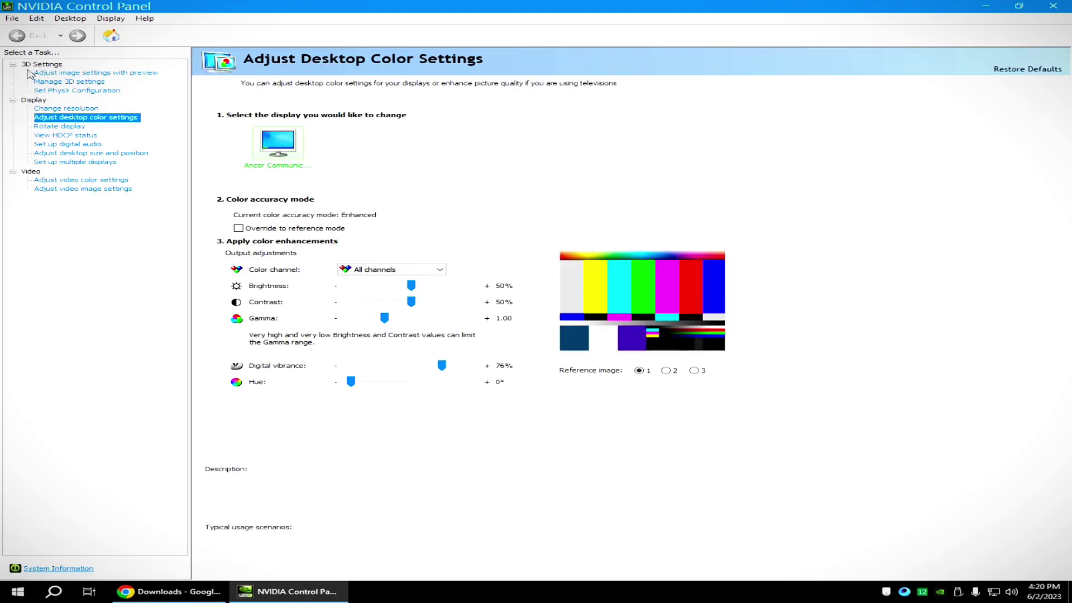
click(98, 72)
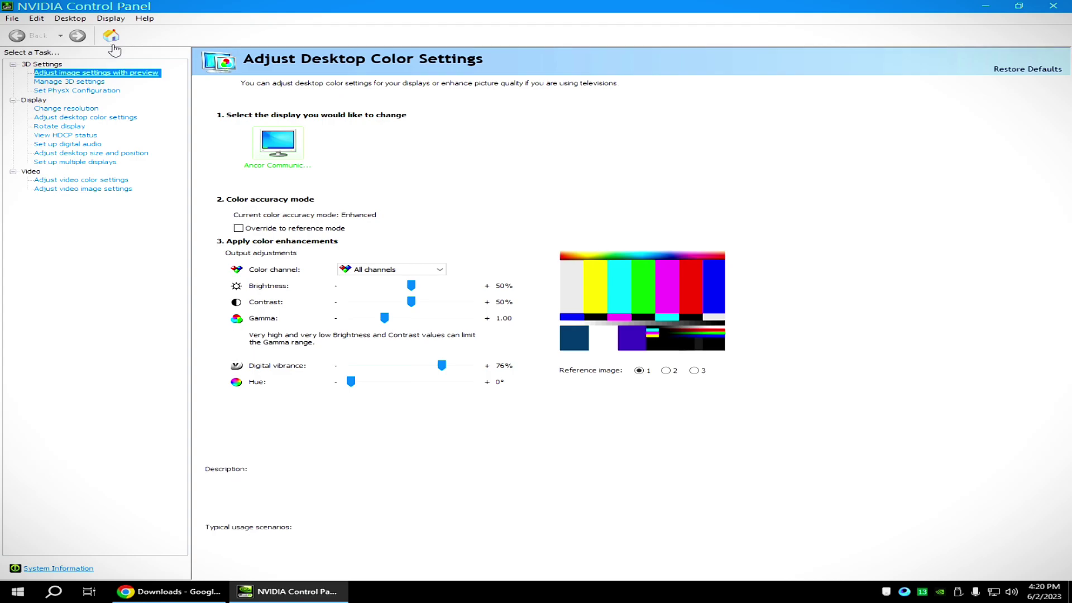